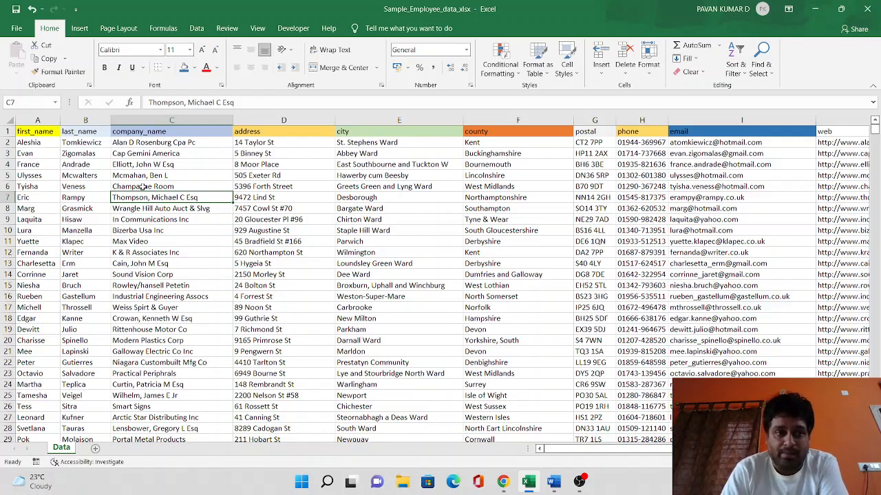
Examine the header cells of the employee table one after another, from first_name through email.
click(51, 132)
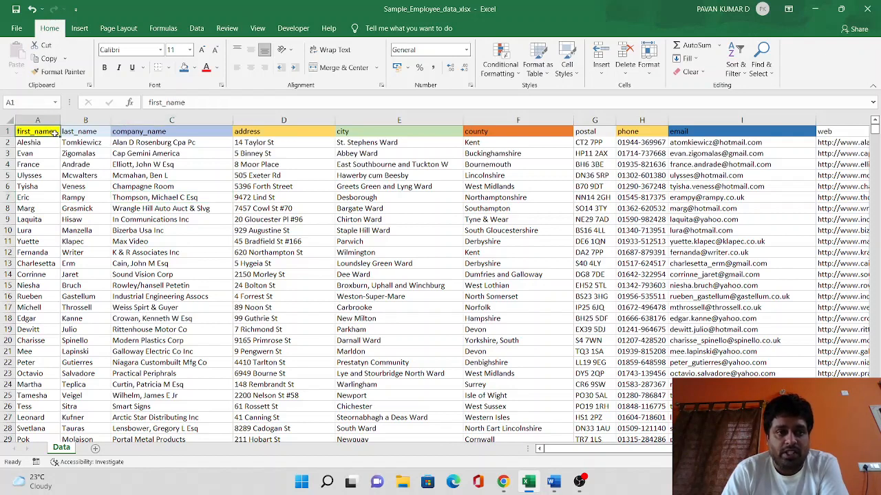
click(89, 132)
click(169, 133)
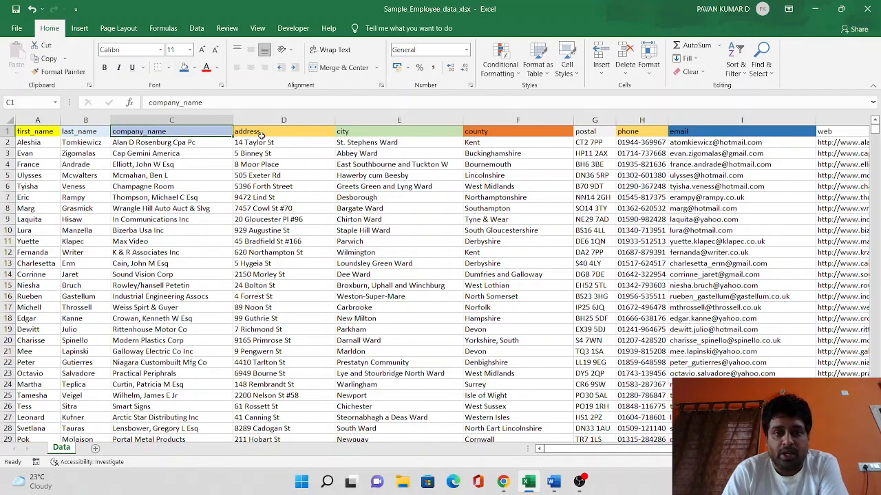
click(262, 134)
click(365, 135)
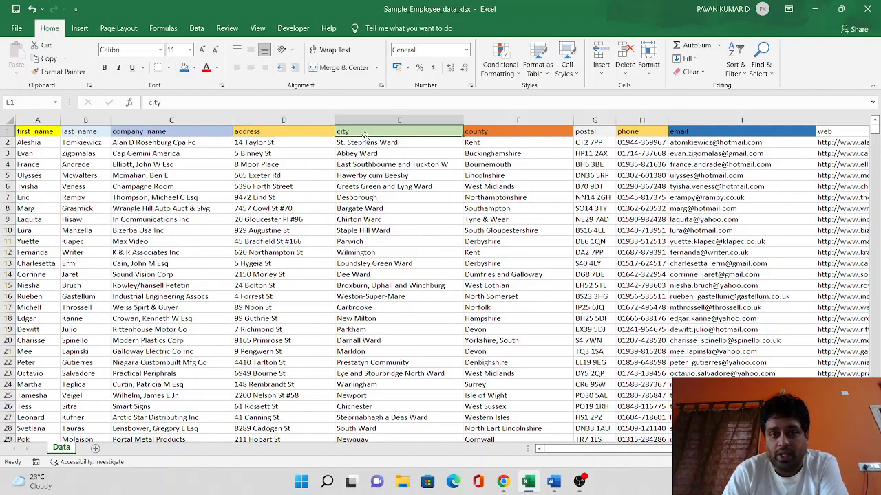
click(493, 133)
click(597, 135)
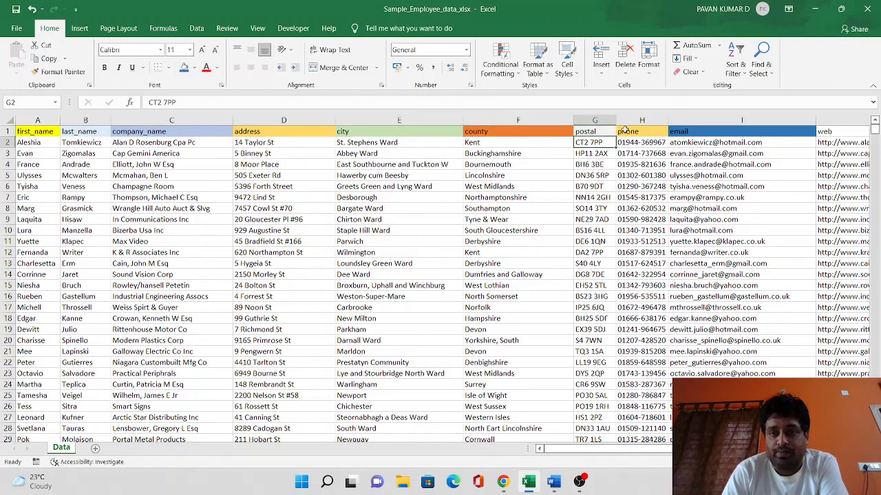
click(625, 131)
click(691, 136)
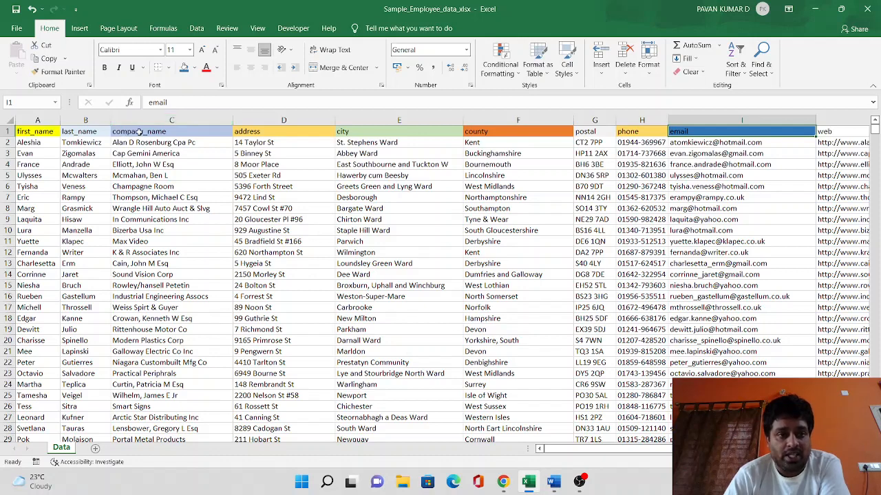
Hide columns C through H, from company_name through phone.
drag(170, 121, 621, 132)
right_click(538, 122)
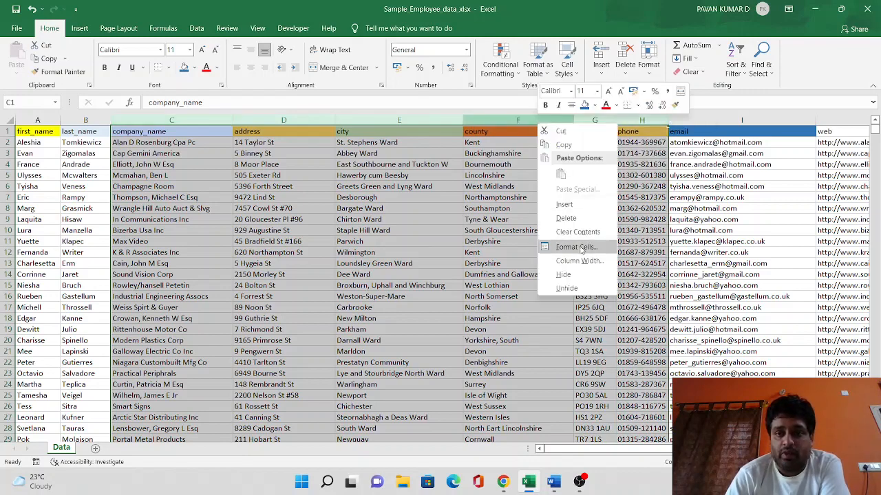
click(576, 275)
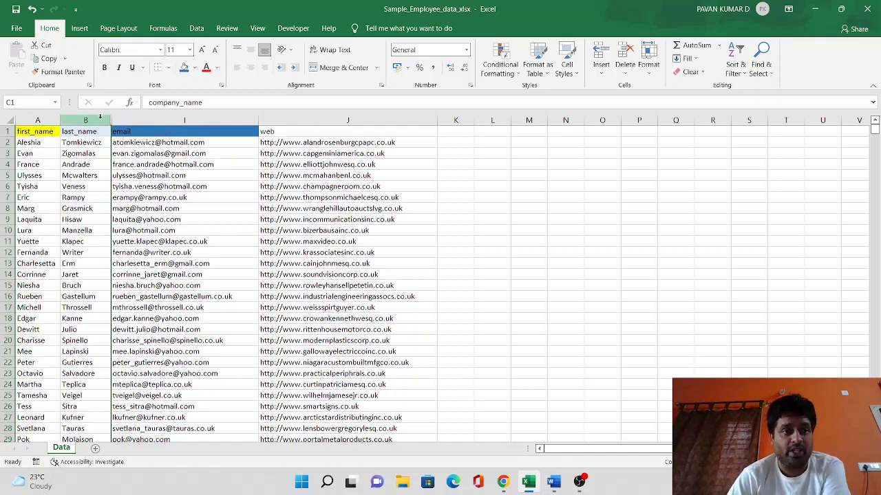
Unhide the columns between last_name and email, then clear the column selection.
drag(100, 117, 132, 116)
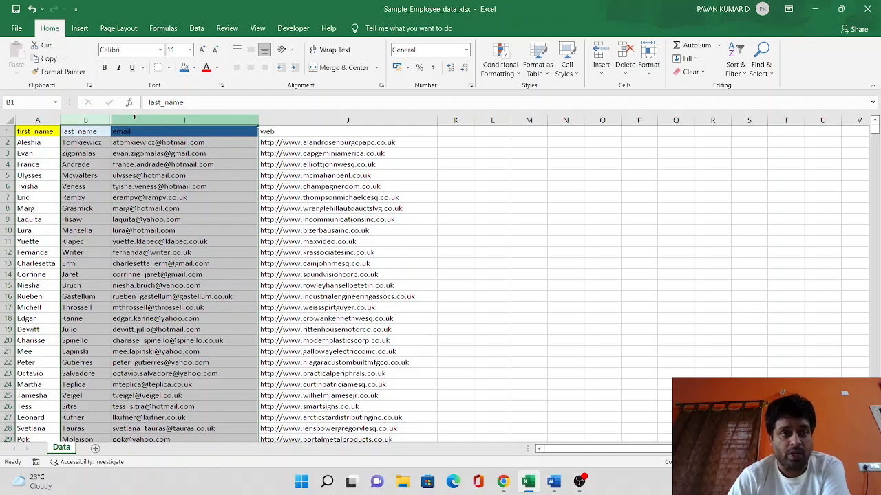
right_click(134, 119)
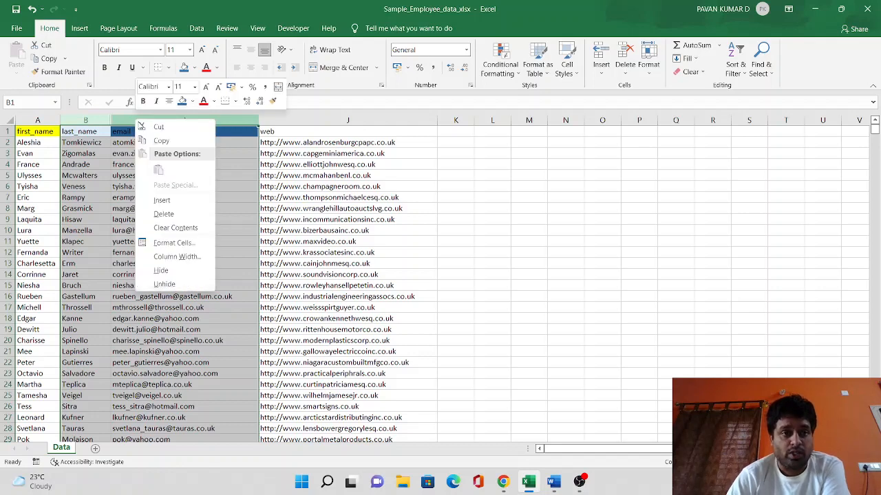
click(178, 286)
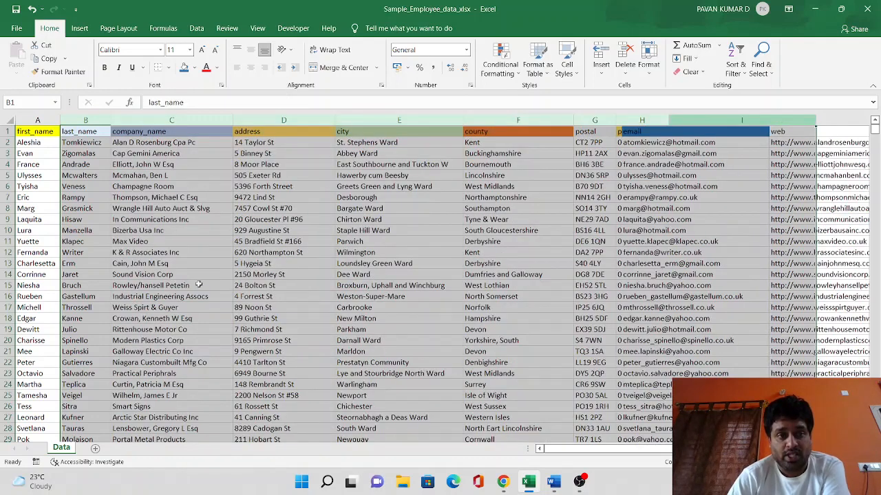
click(374, 286)
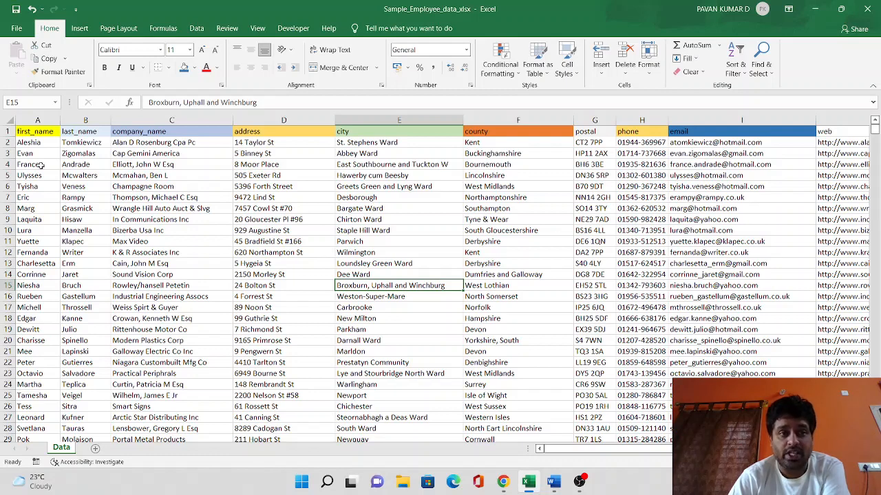
Hide columns F through J, from county through web, leaving first_name through city displayed.
click(400, 131)
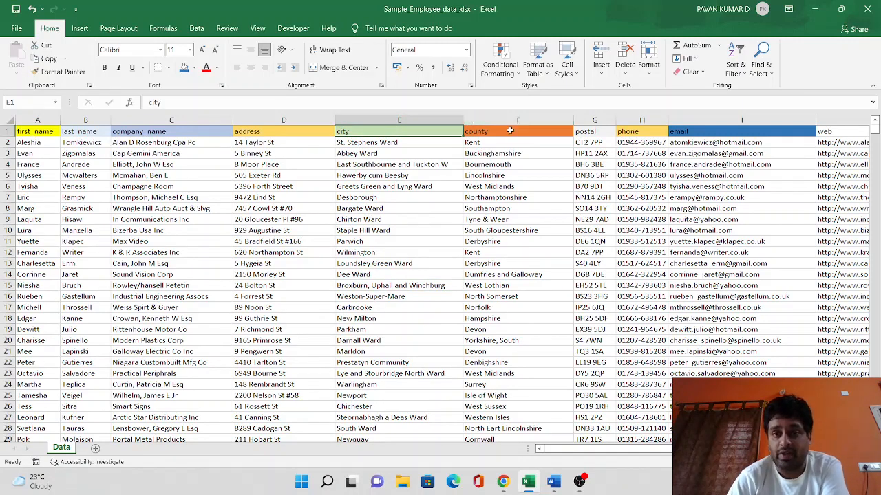
drag(521, 121, 765, 120)
right_click(765, 120)
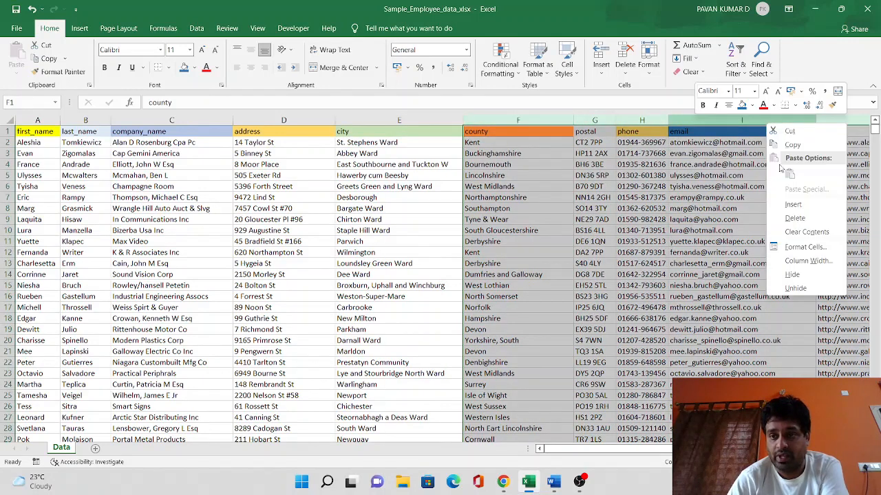
click(792, 274)
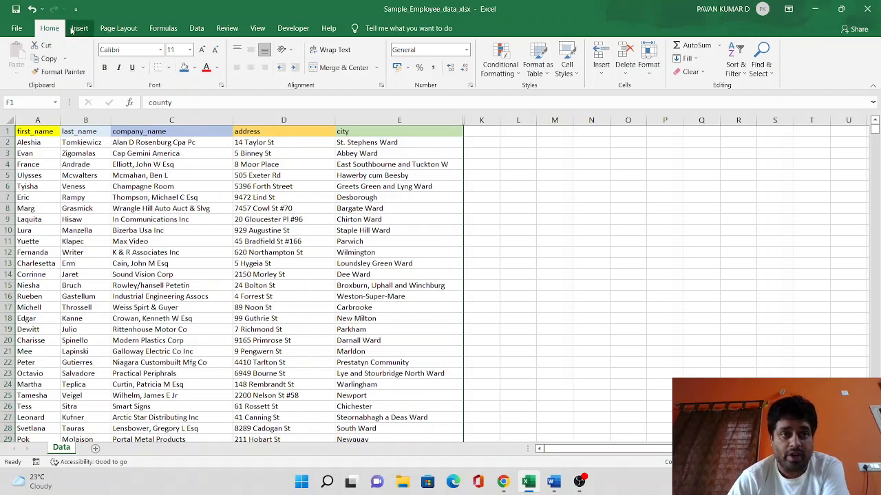
Save the current column layout as a custom view named Client 1, including print settings and hidden rows, columns and filter settings.
click(264, 31)
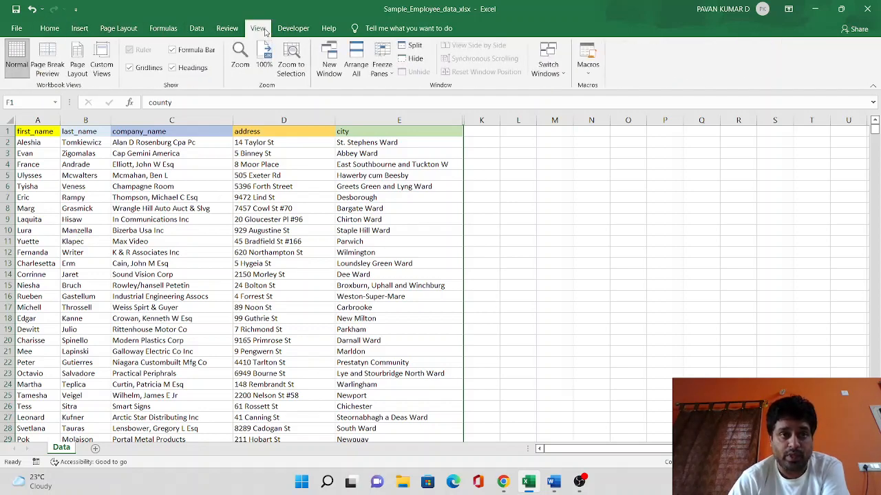
click(108, 71)
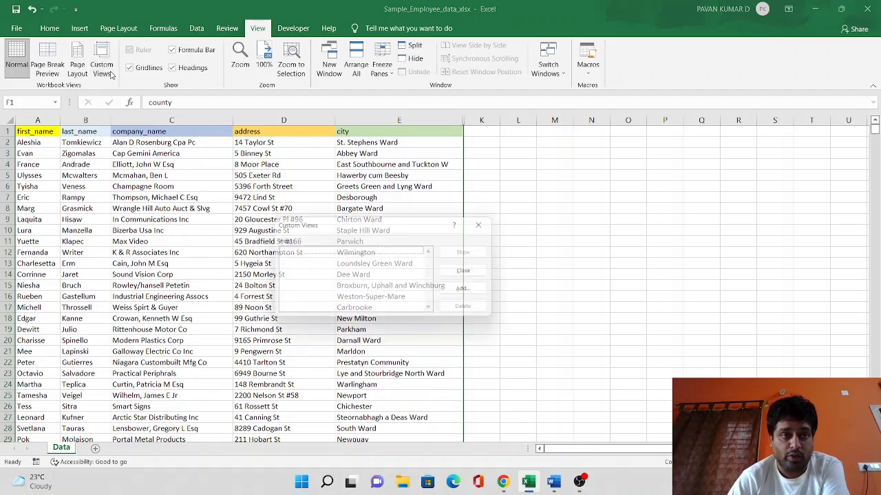
click(463, 289)
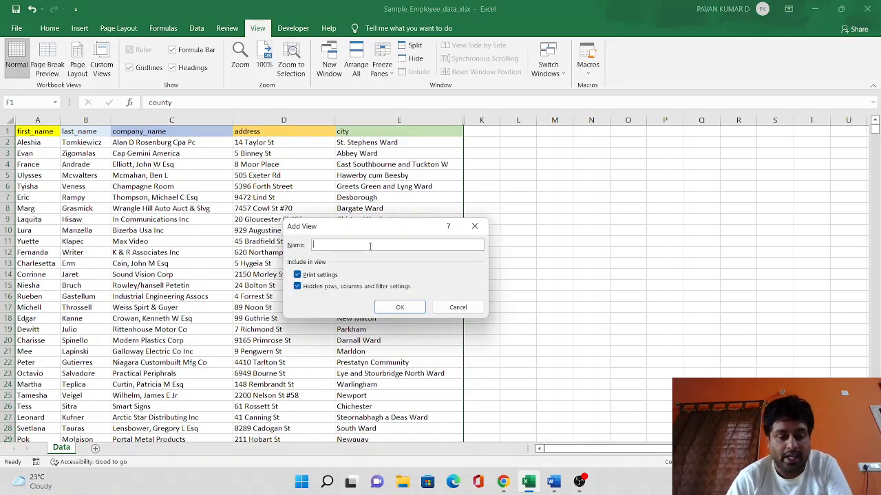
text(Client)
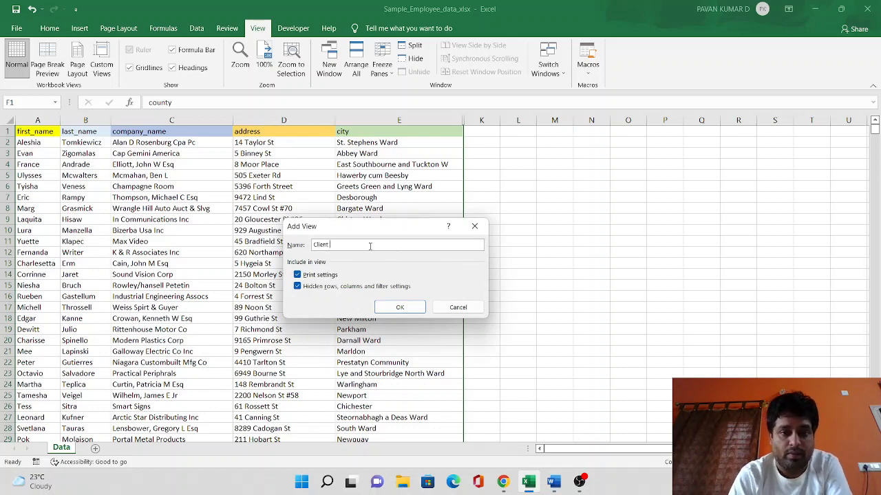
text( 1)
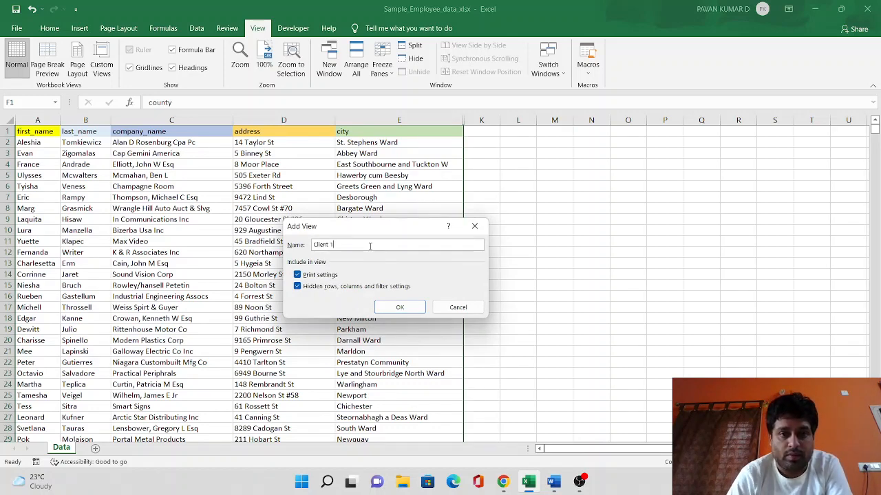
click(417, 309)
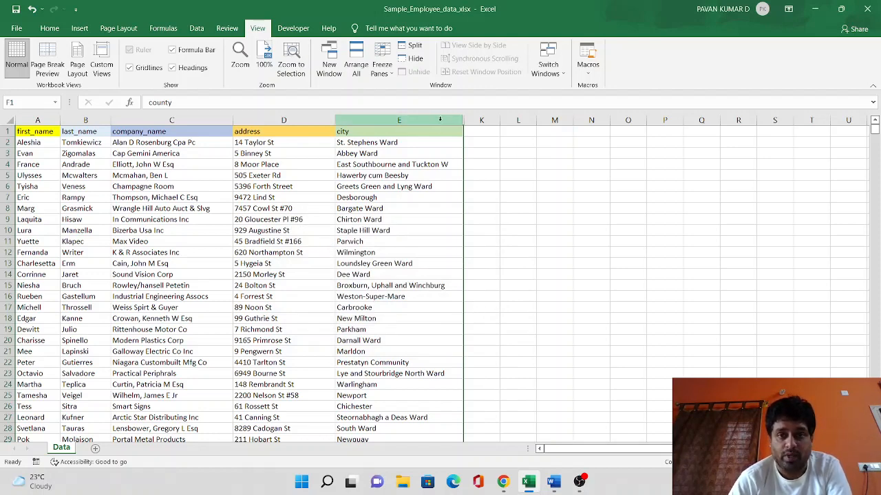
Unhide columns F through J after the city column and clear the column selection.
drag(440, 119, 517, 120)
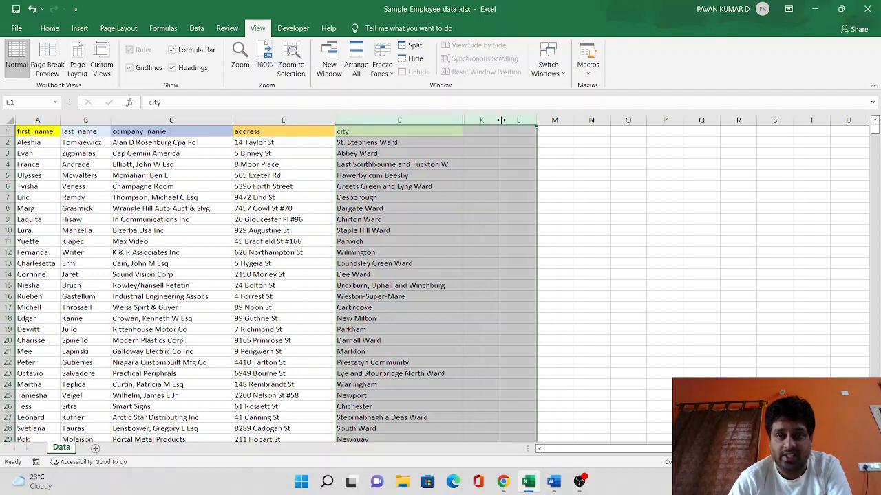
right_click(495, 120)
click(526, 289)
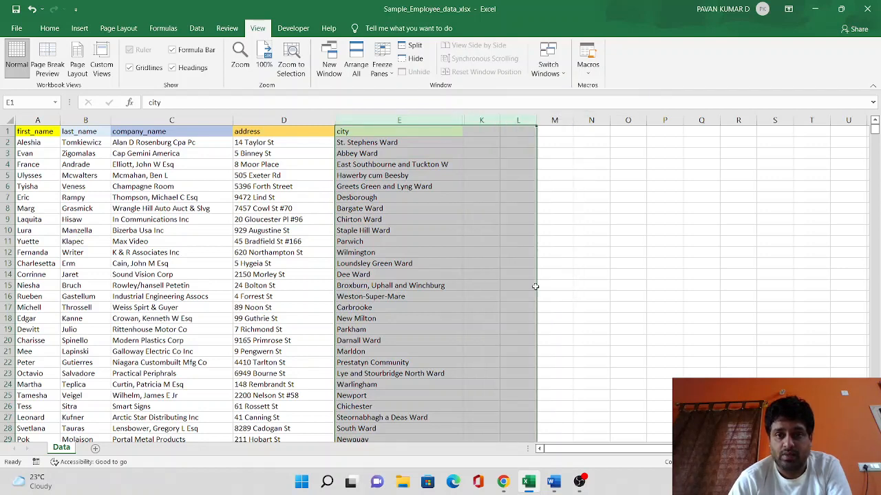
click(645, 319)
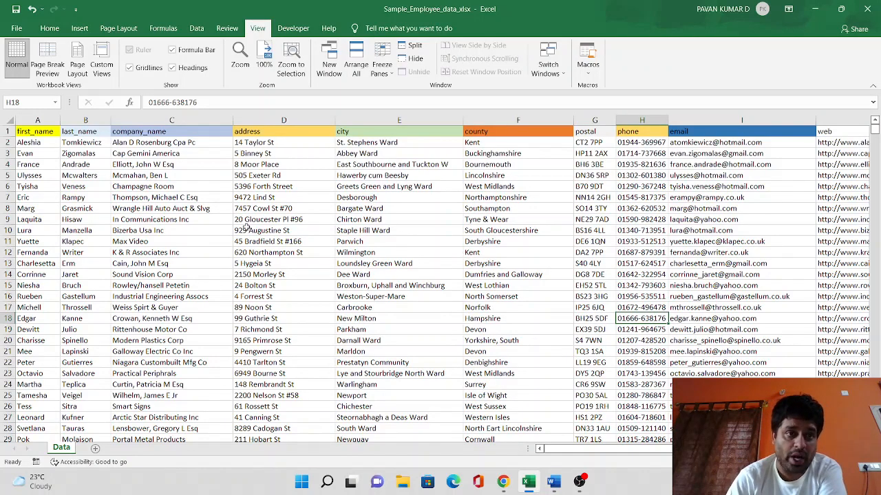
Hide columns A through C, from first_name through company_name.
drag(42, 121, 198, 125)
right_click(199, 122)
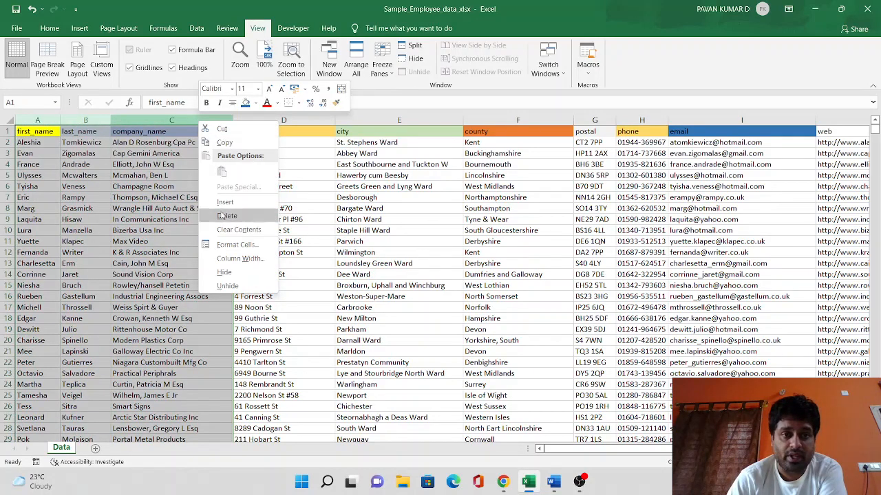
click(225, 272)
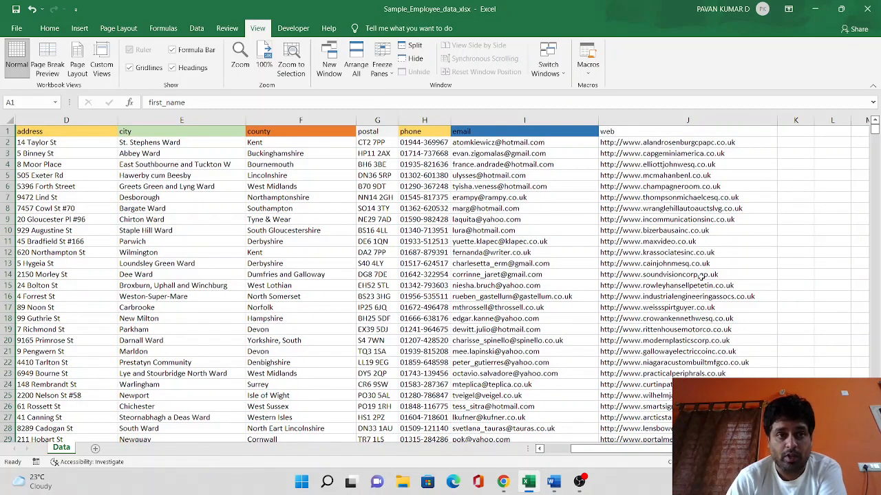
Add a custom view named Client 2 for this layout, including print settings and hidden rows, columns and filter settings.
click(105, 69)
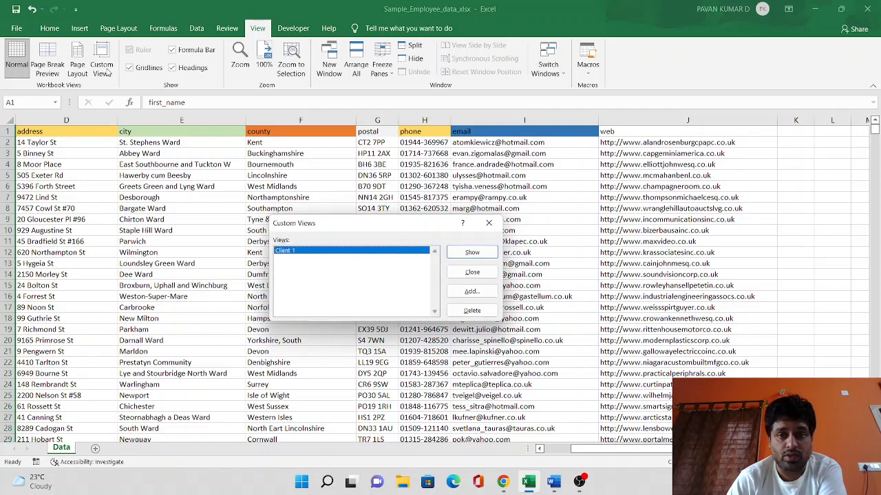
click(482, 294)
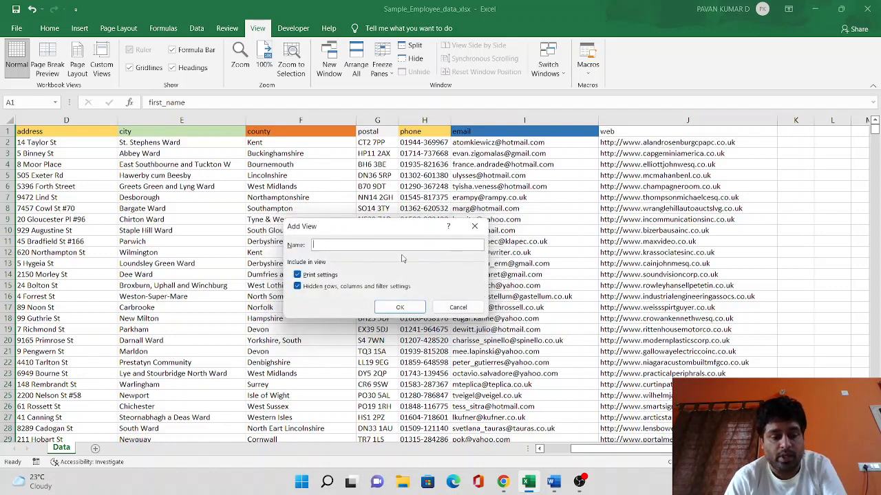
text(Client )
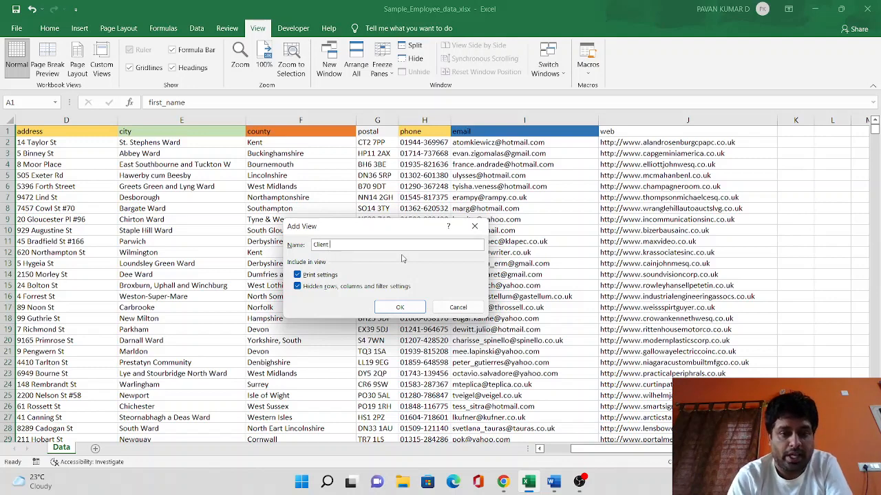
text(2)
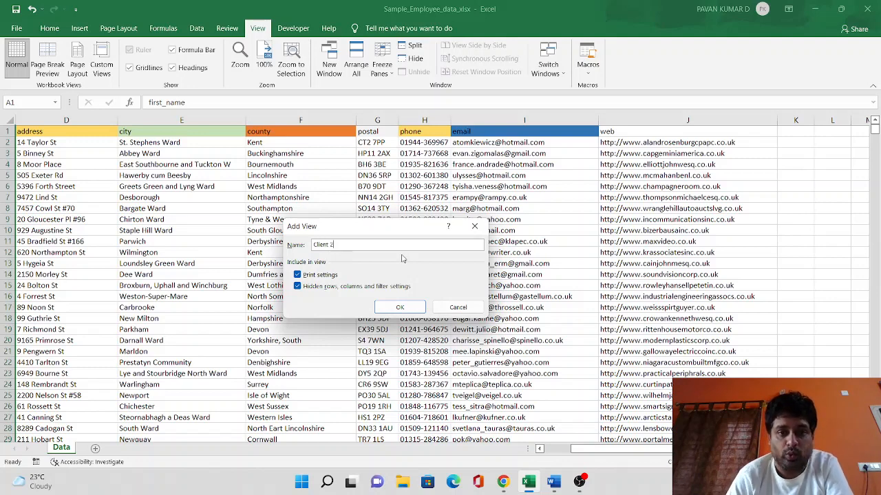
click(402, 307)
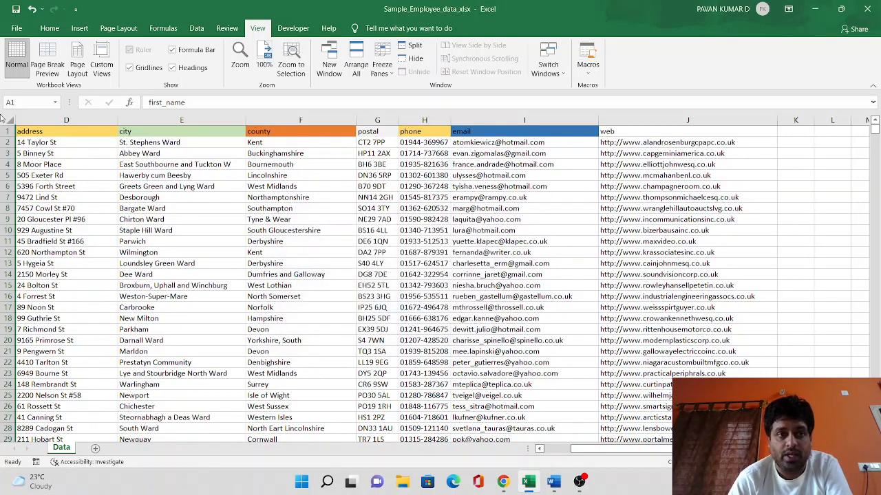
Unhide columns A through C before the address column and clear the column selection.
drag(21, 119, 12, 119)
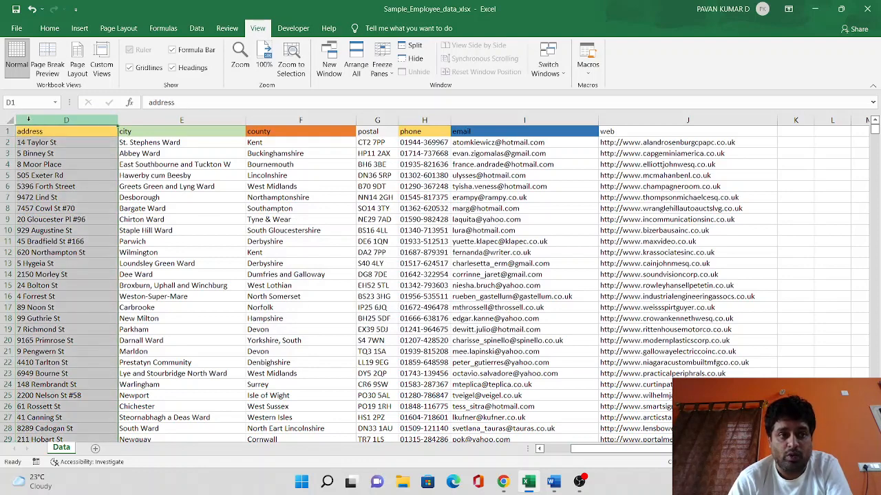
right_click(30, 121)
click(93, 293)
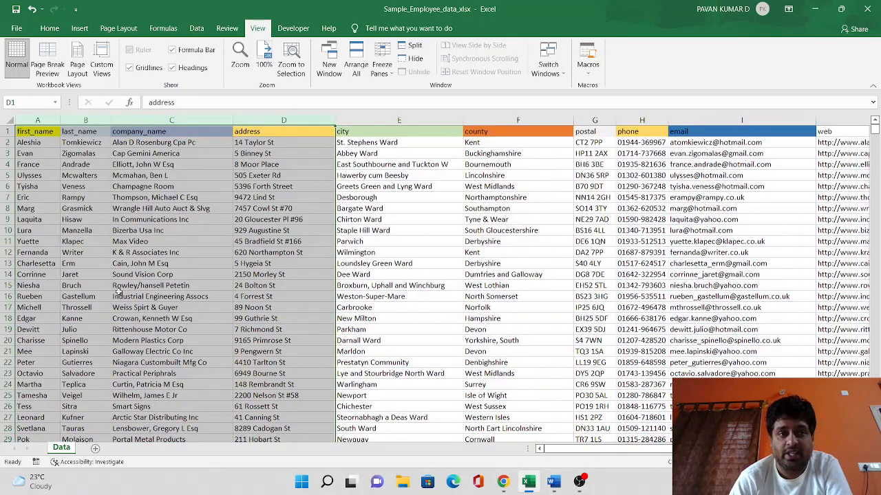
click(440, 297)
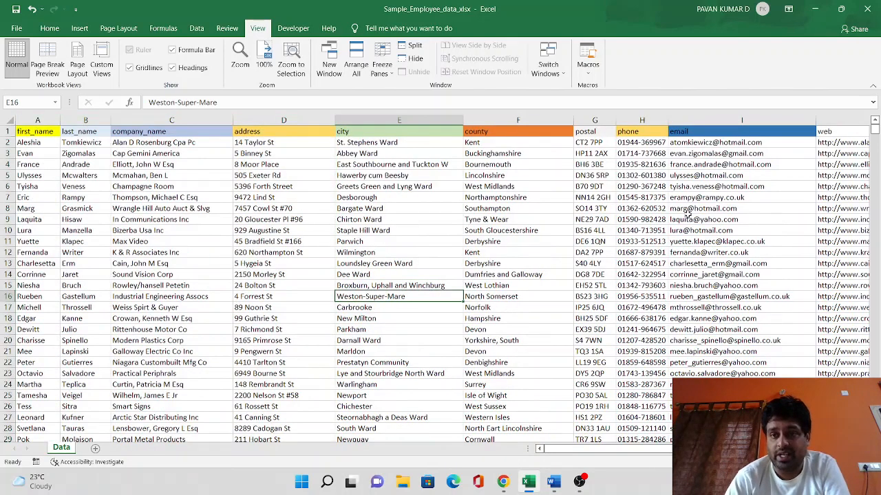
Hide column I, which holds the email addresses.
click(733, 121)
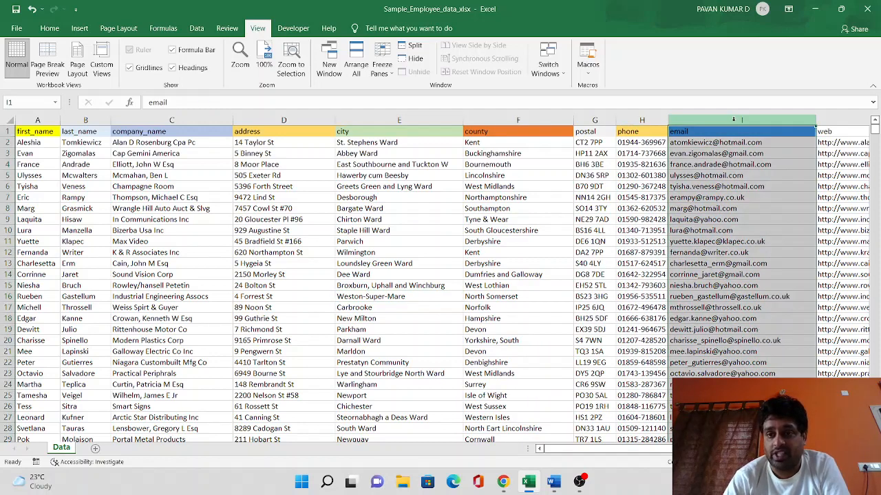
right_click(734, 120)
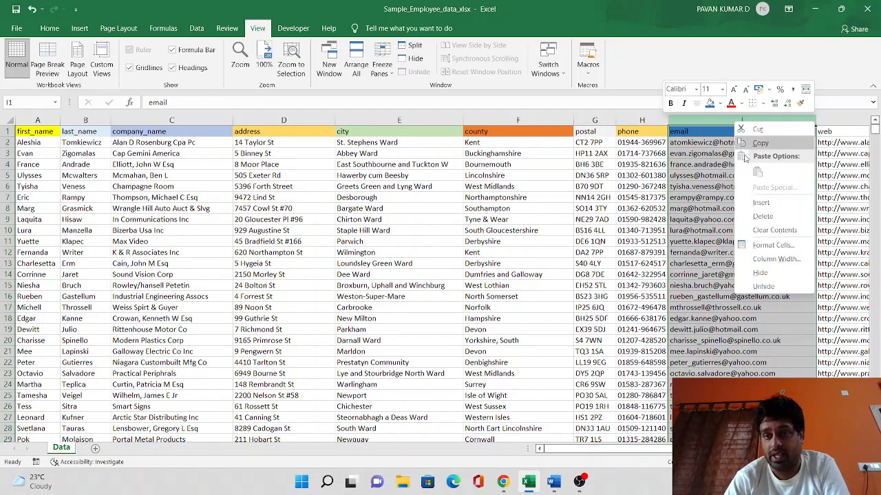
click(758, 273)
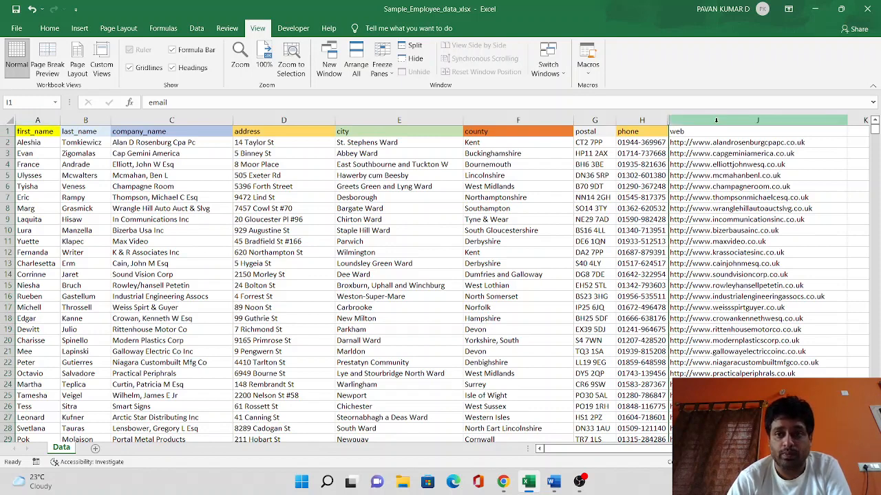
Add a custom view named Client 3 for this layout, including print settings and hidden rows, columns and filter settings.
click(102, 71)
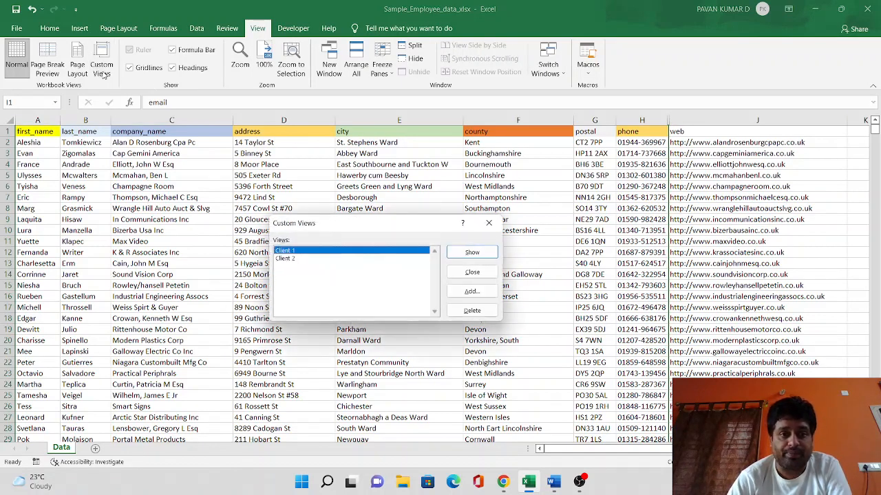
click(472, 293)
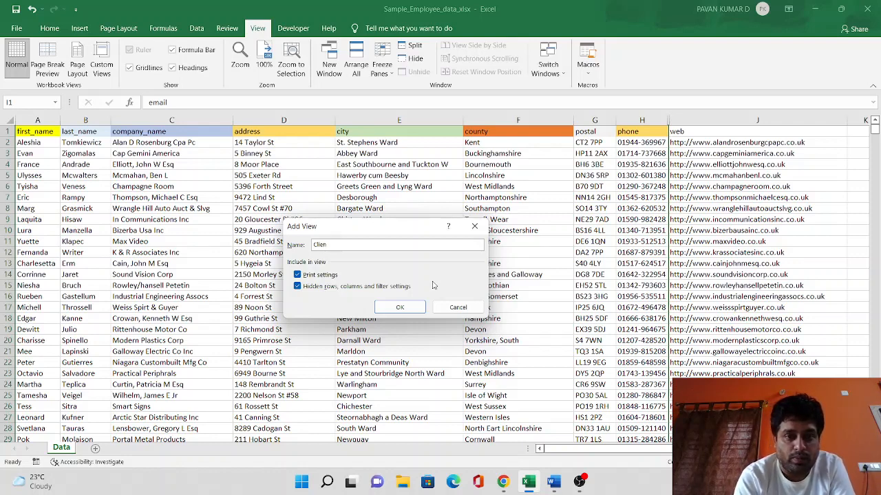
text(Client)
text( 2)
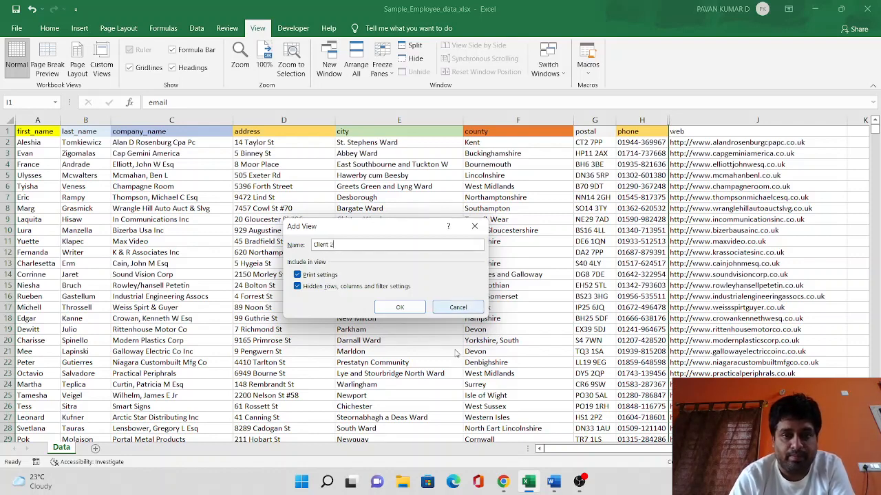
click(412, 308)
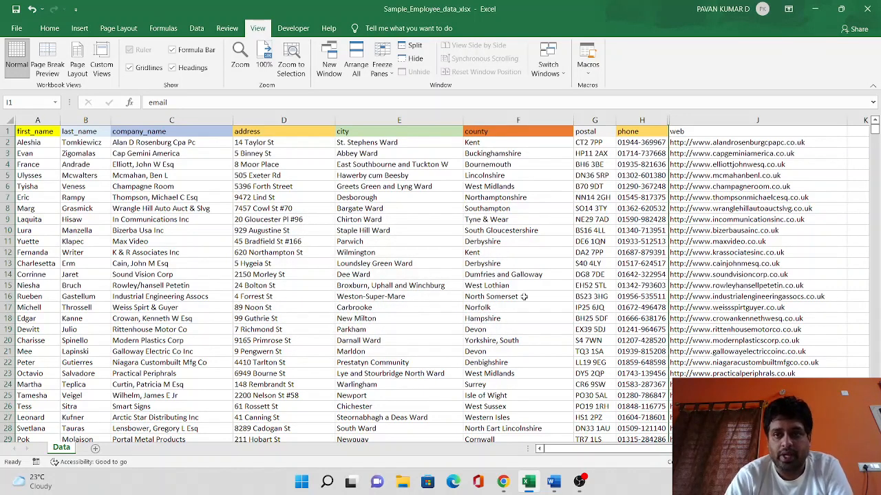
Unhide the email column between the phone and web columns and clear the column selection.
drag(663, 120, 678, 119)
right_click(678, 120)
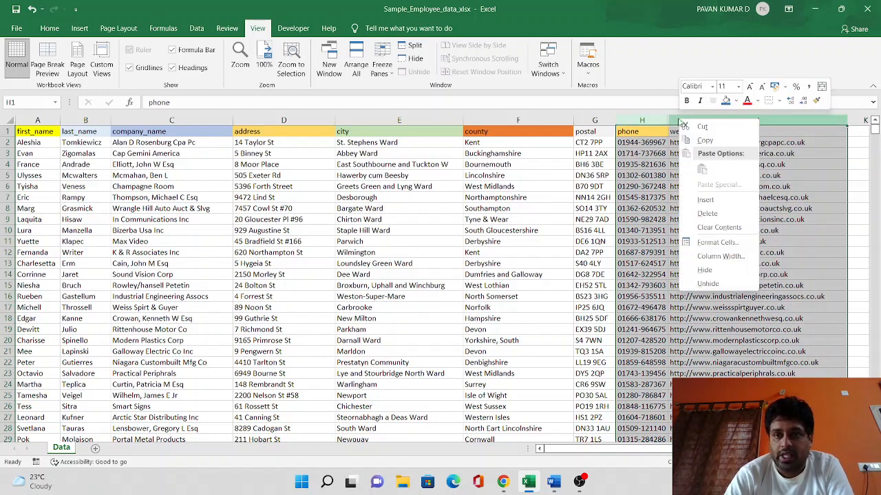
click(702, 282)
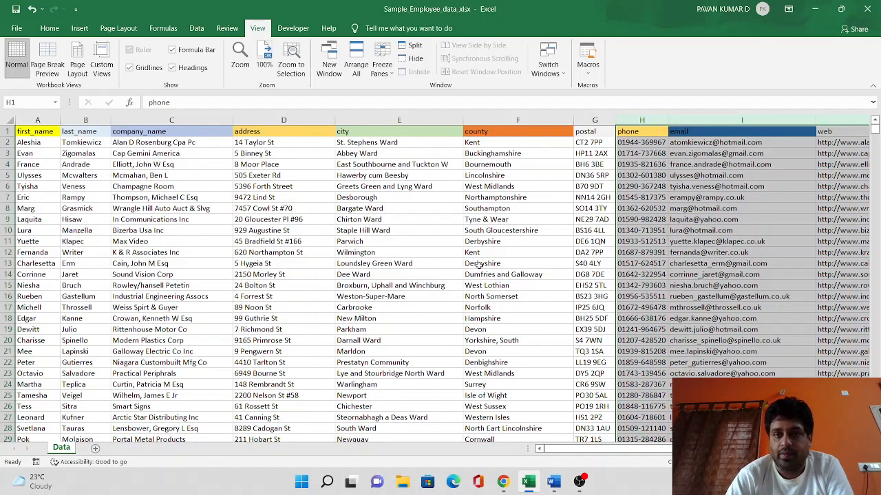
click(479, 265)
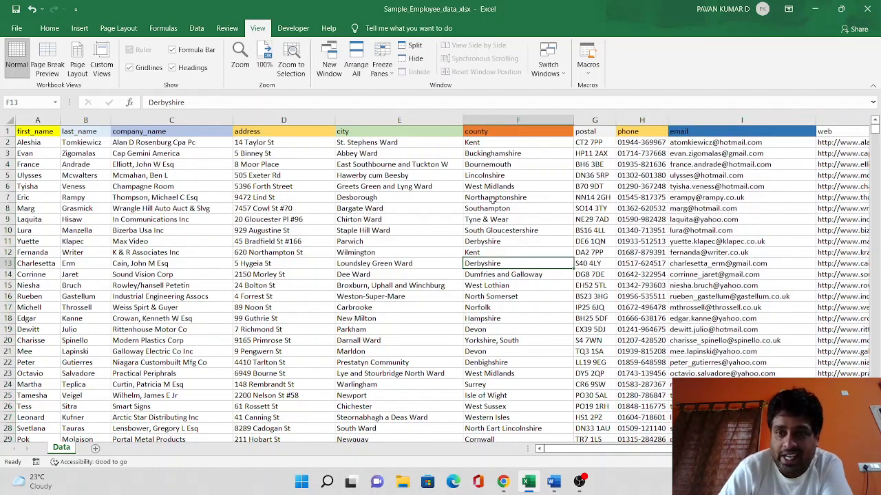
drag(680, 449, 648, 451)
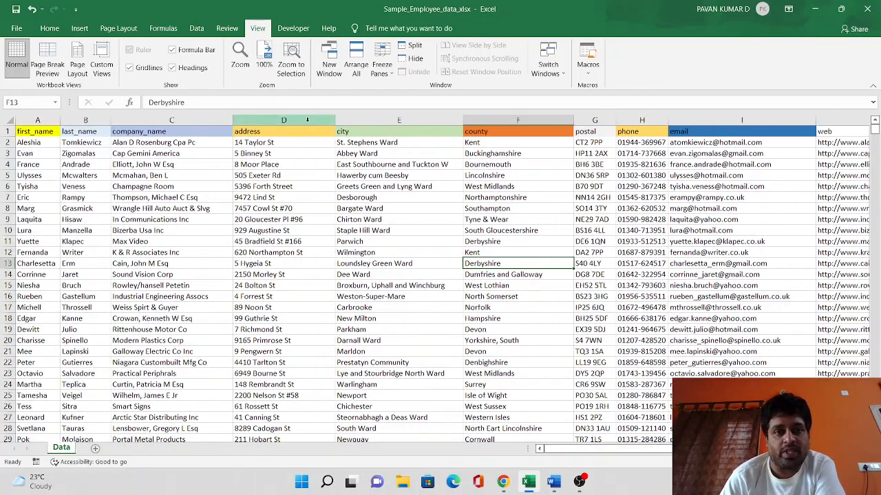
Hide column C, which holds company_name.
click(179, 119)
right_click(180, 121)
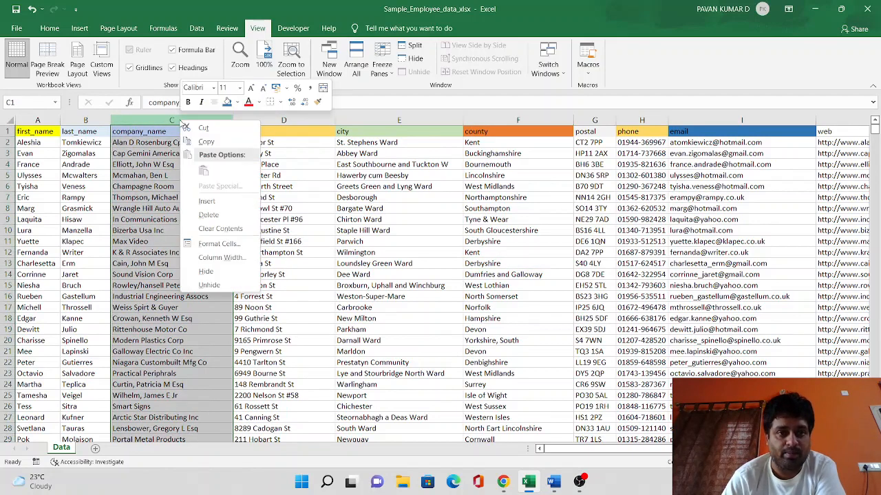
click(209, 271)
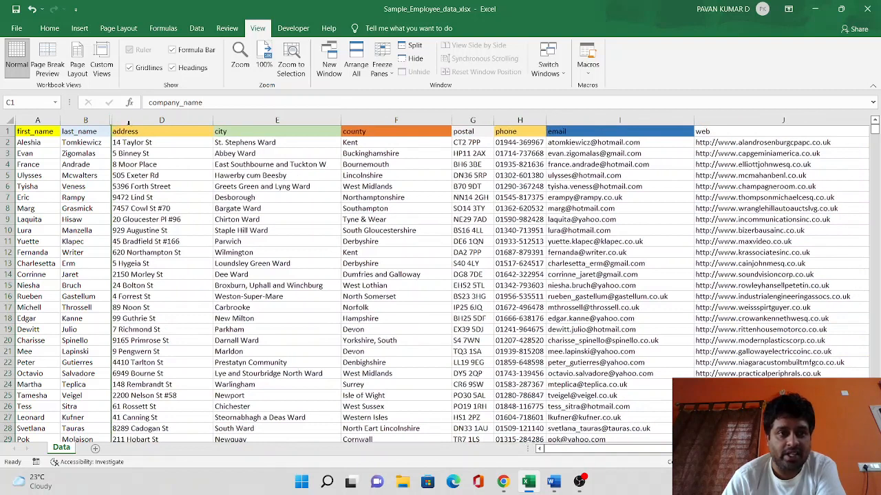
Add a custom view named Client 4 for this layout, keeping print settings and hidden rows, columns and filter settings included.
click(101, 73)
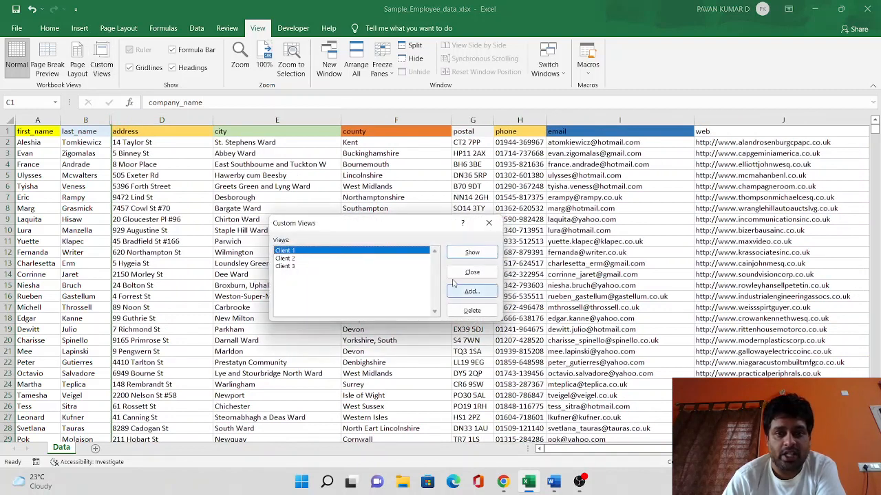
click(470, 292)
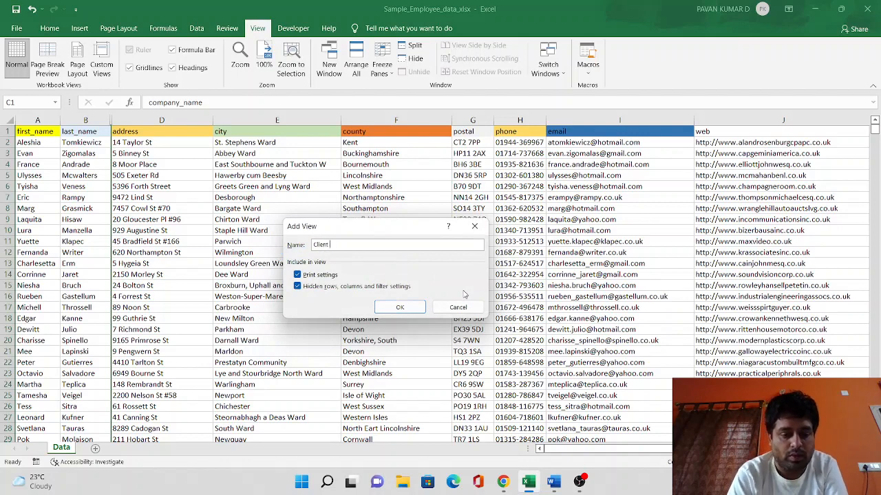
click(394, 309)
Unhide the company_name column between the last_name and address columns and clear the column selection.
drag(85, 121, 134, 121)
right_click(134, 122)
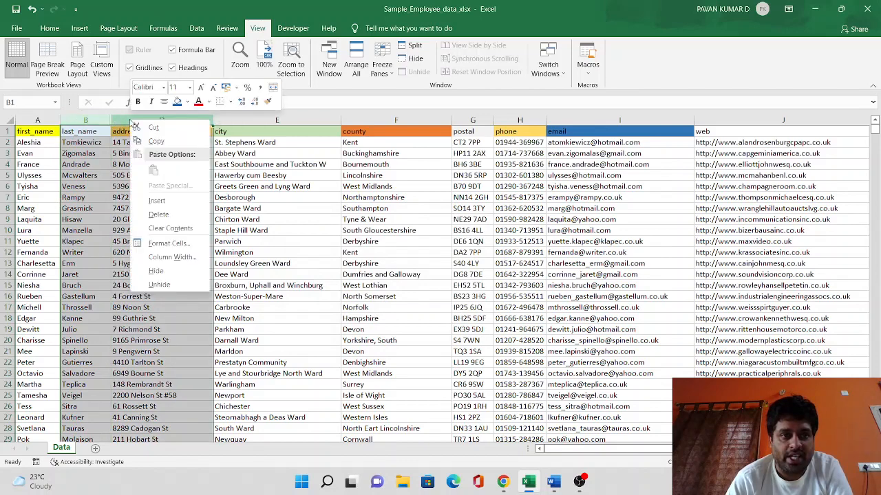
click(159, 284)
click(549, 253)
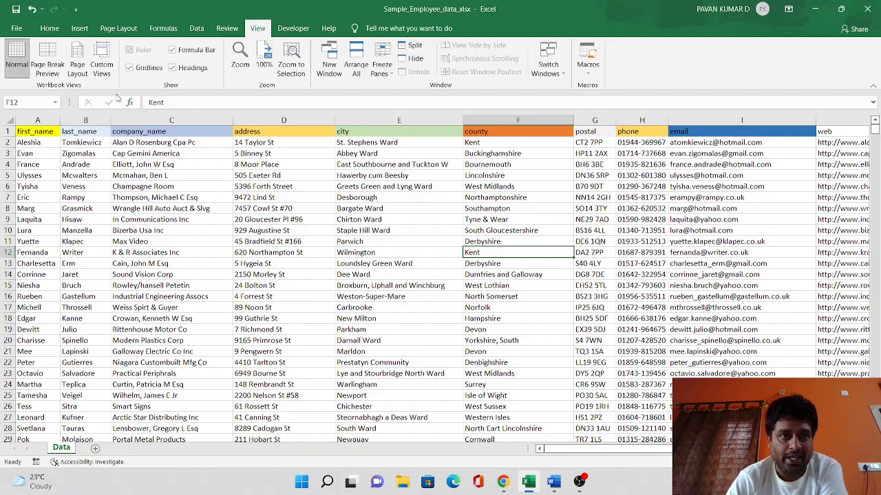
Show the Client 3 custom view to check its column layout.
click(102, 68)
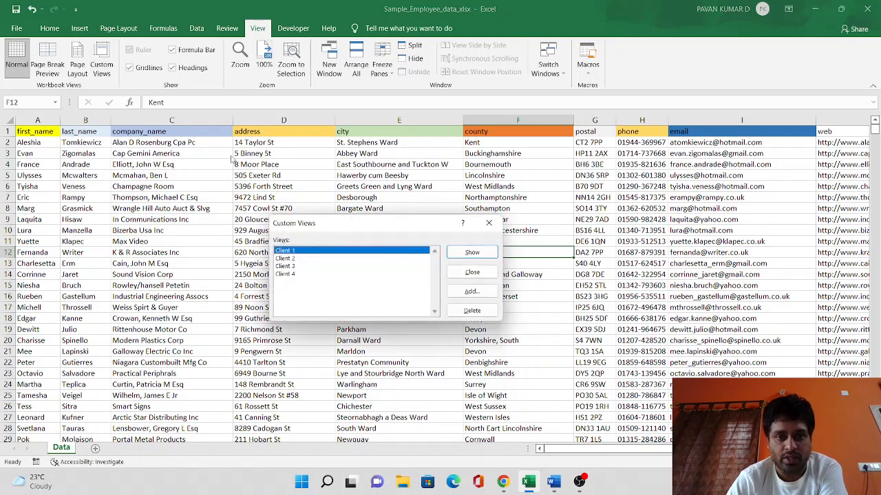
click(291, 267)
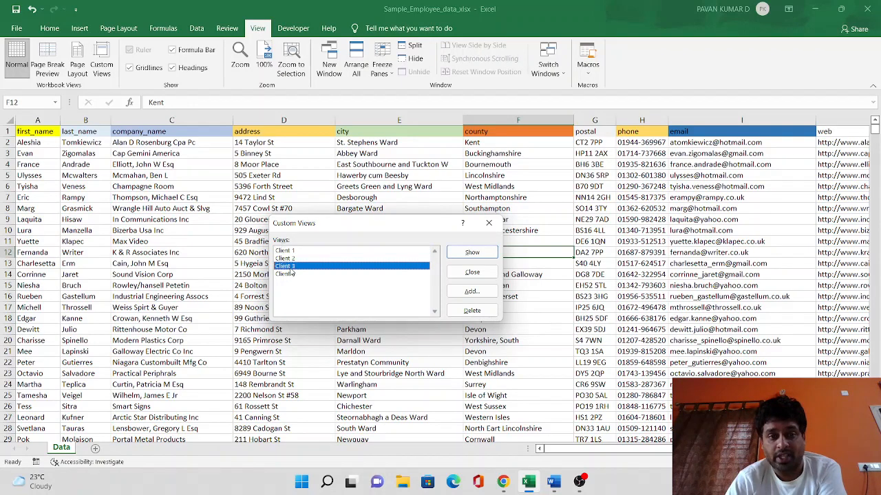
click(475, 253)
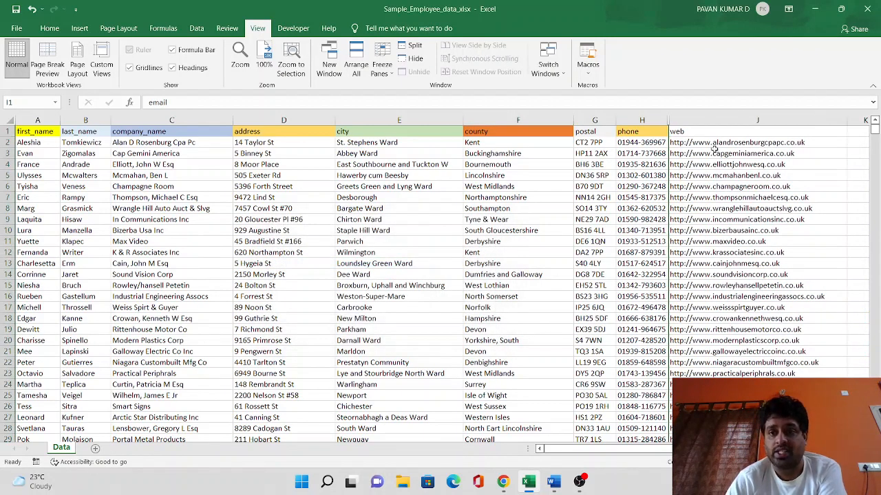
click(695, 249)
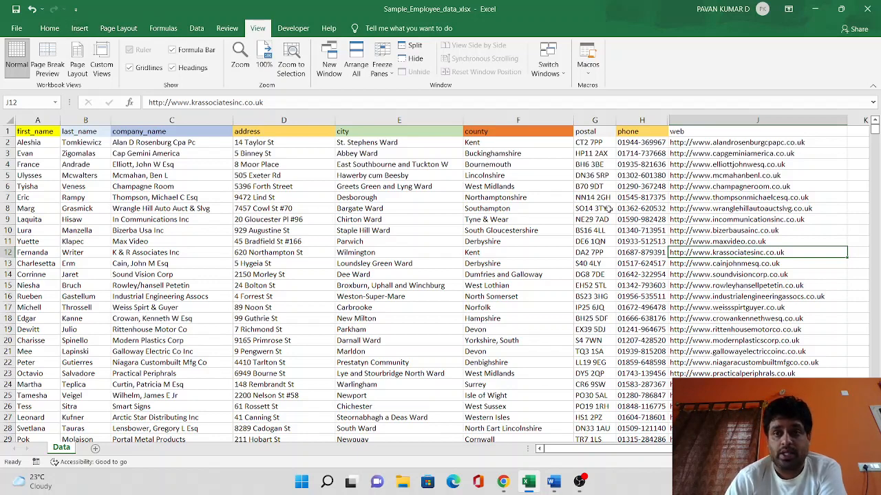
Switch to the Client 1 custom view to check which columns it shows.
click(101, 58)
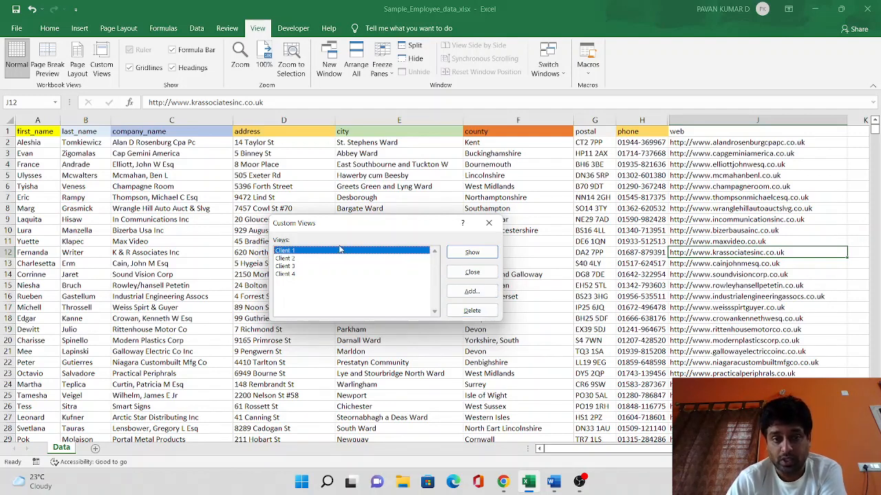
click(297, 259)
click(288, 252)
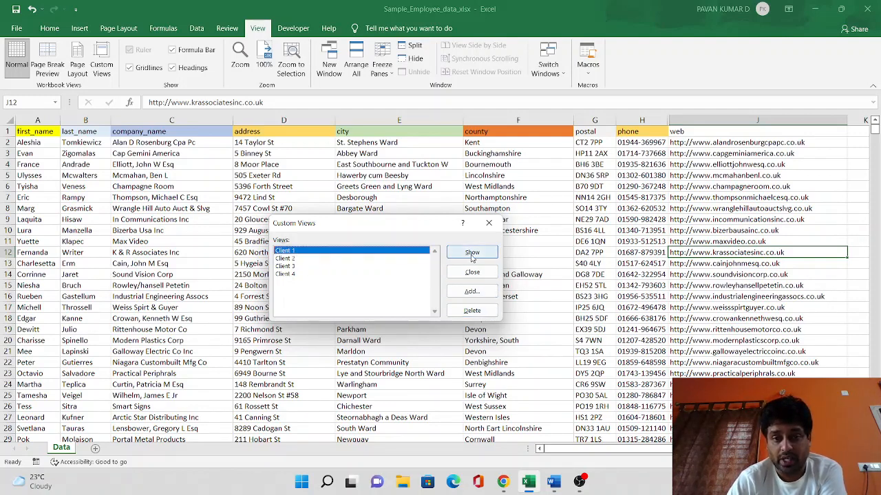
click(472, 253)
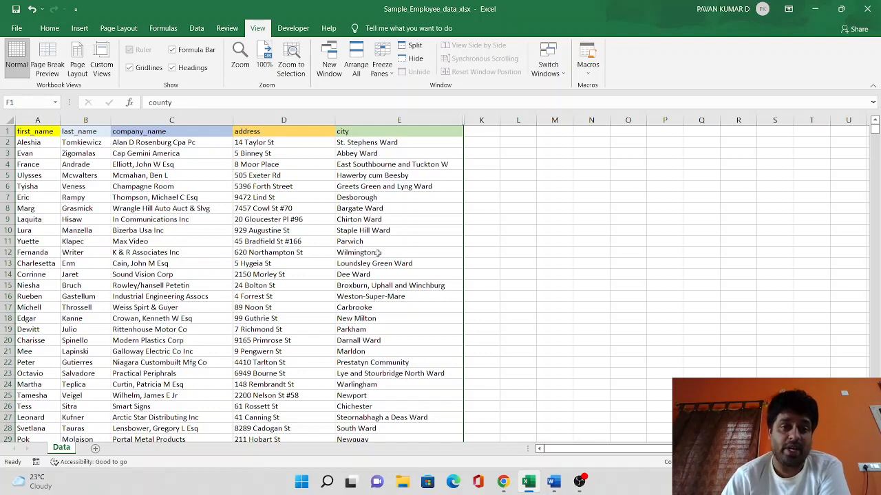
Display the Client 2 custom view and examine its visible columns.
click(101, 69)
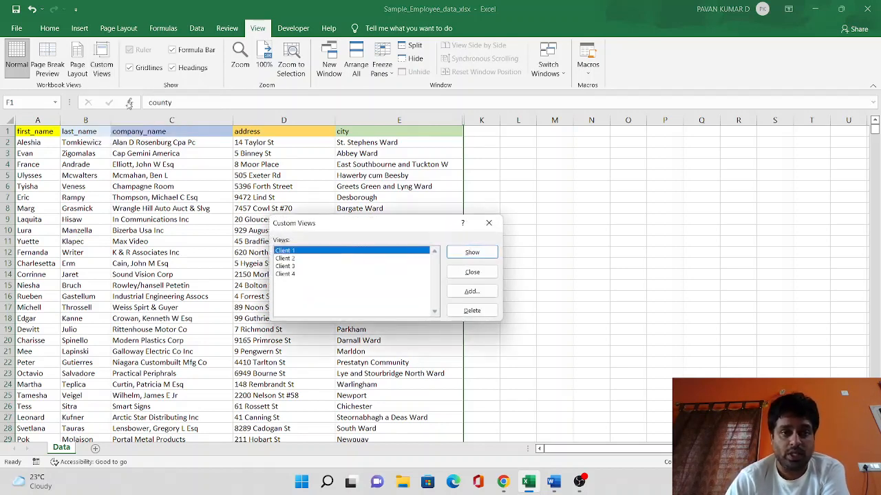
click(299, 259)
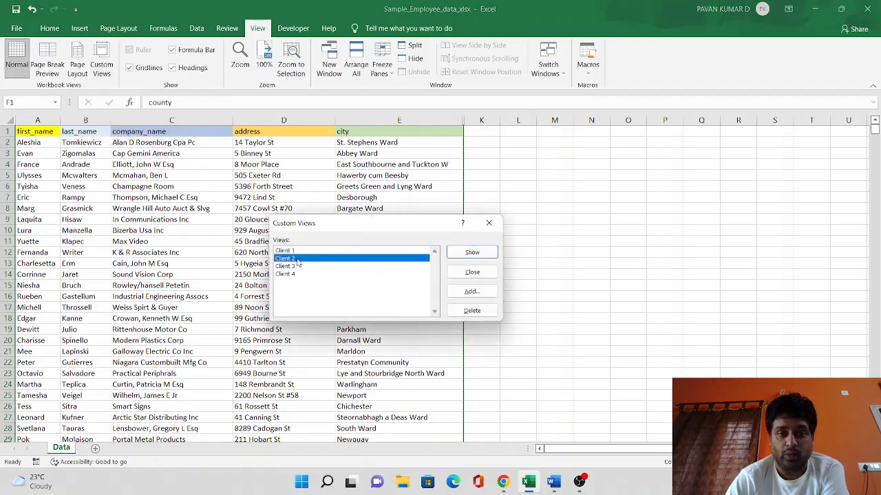
click(471, 253)
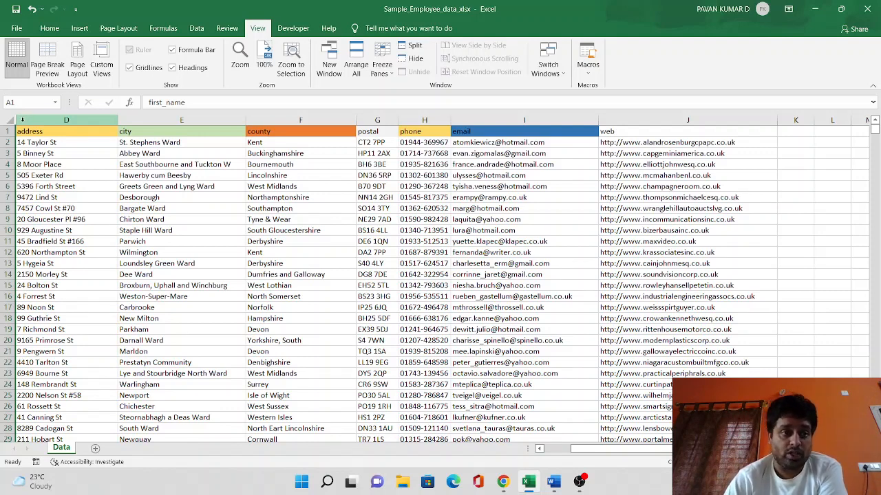
Unhide columns A through C before the address column and clear the column selection.
click(22, 120)
right_click(24, 121)
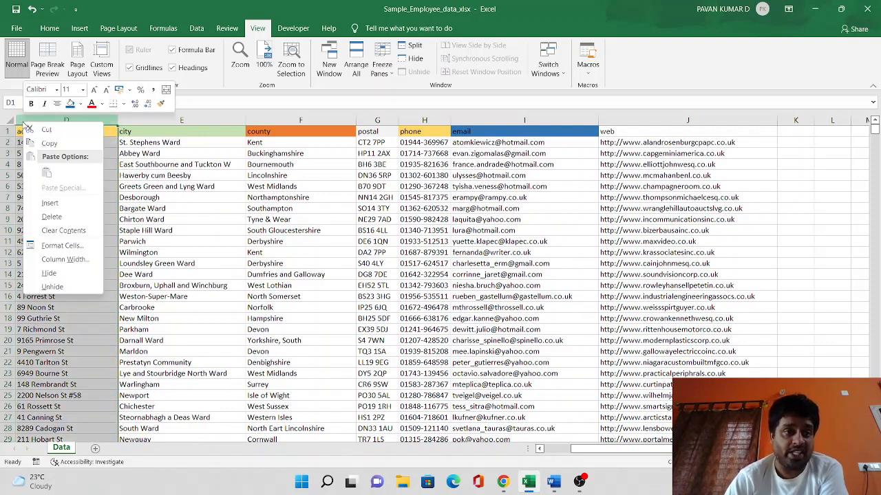
click(80, 284)
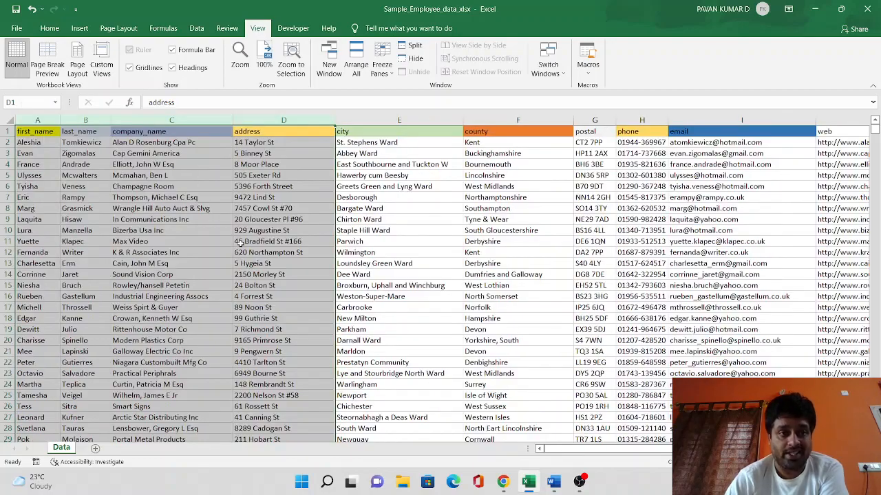
click(485, 232)
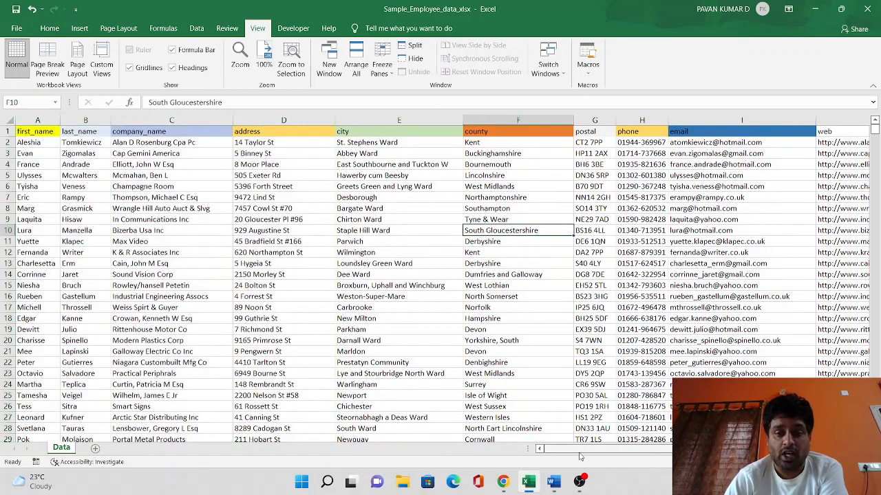
mouse_move(581, 450)
mouse_down()
mouse_move(598, 450)
mouse_move(582, 451)
mouse_up()
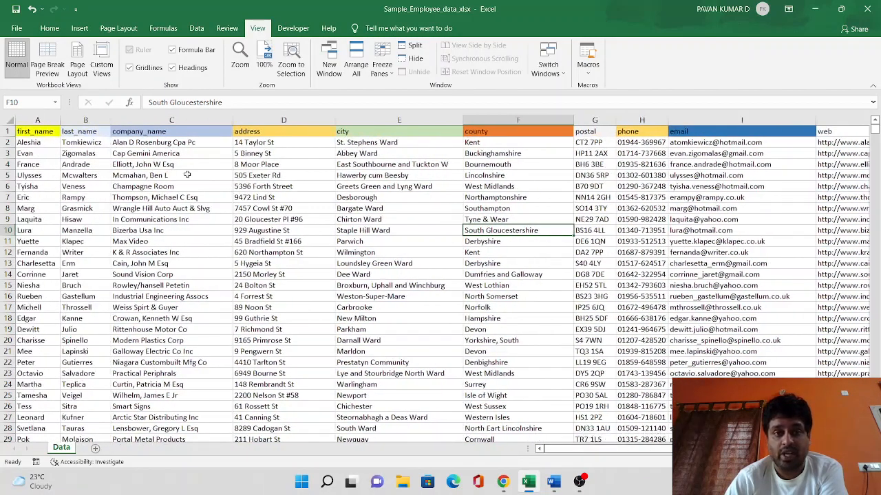
Delete the Client 4 custom view and confirm its removal.
click(101, 61)
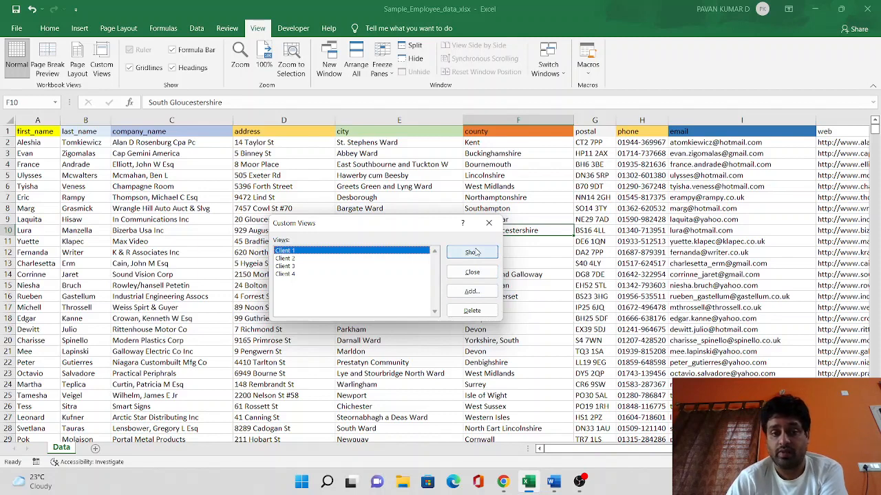
click(292, 274)
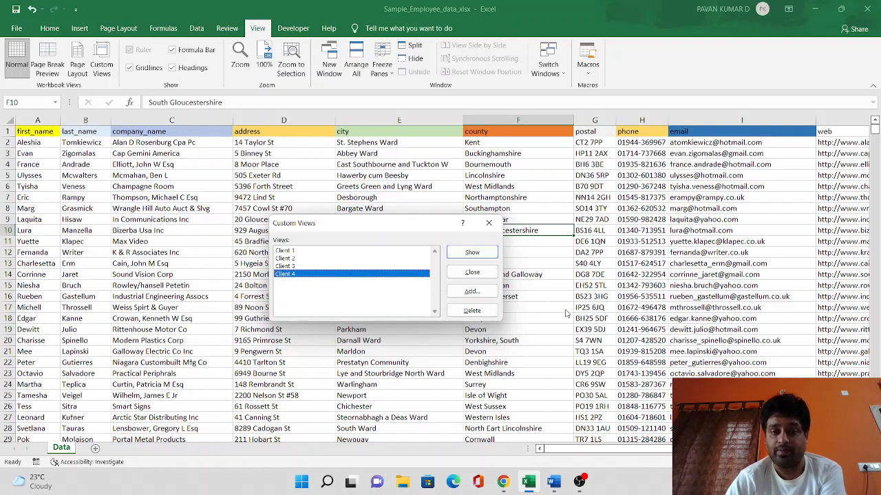
click(472, 311)
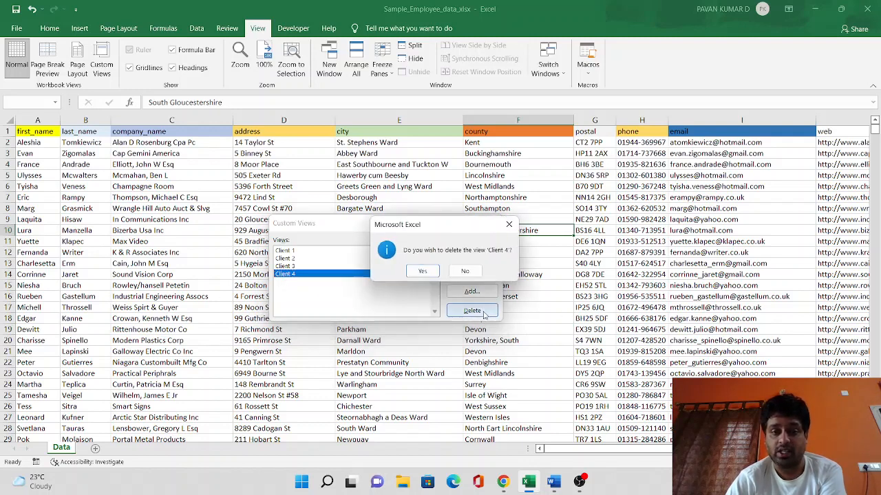
click(422, 272)
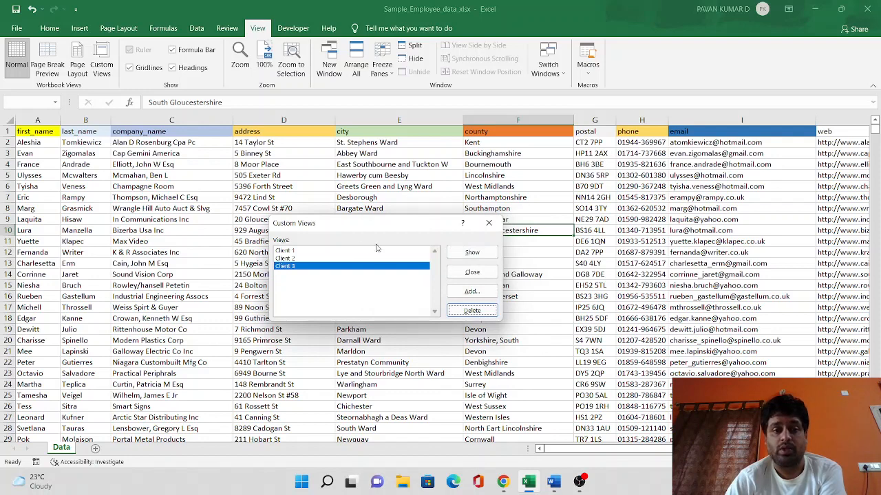
Delete the custom views Client 2, Client 3 and Client 1, confirming each removal, and close the list of views.
click(293, 259)
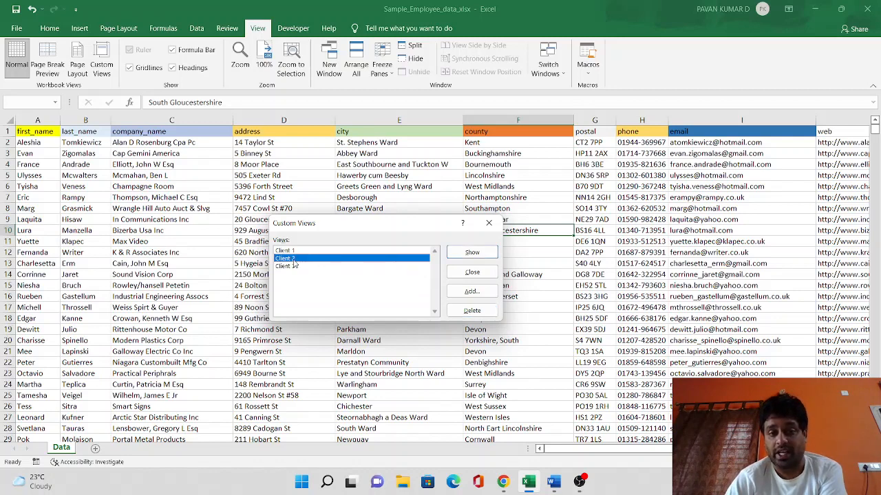
click(472, 311)
click(425, 269)
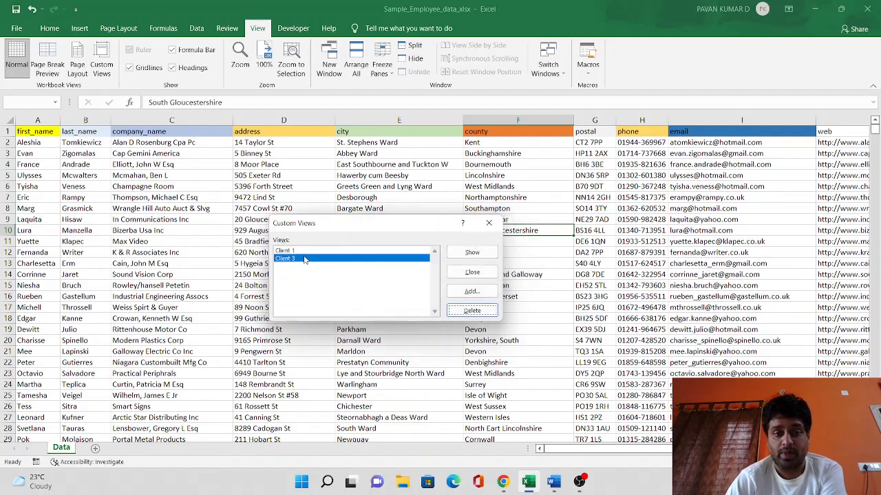
click(472, 311)
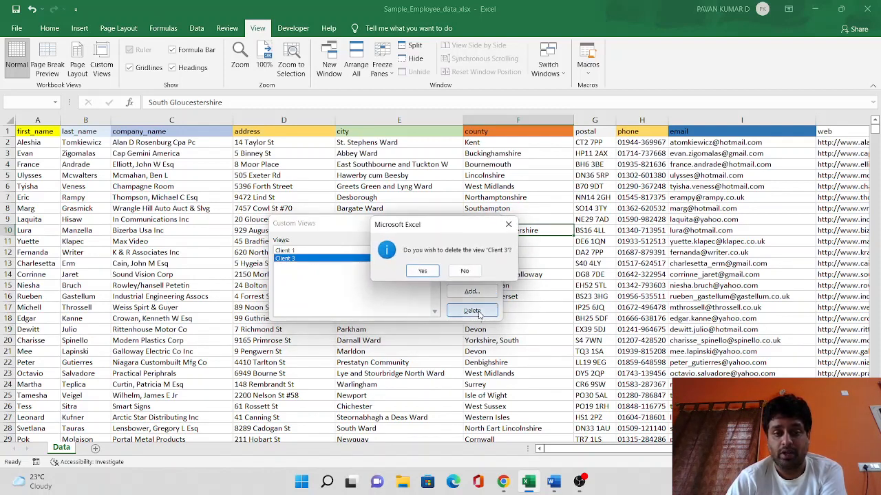
click(425, 271)
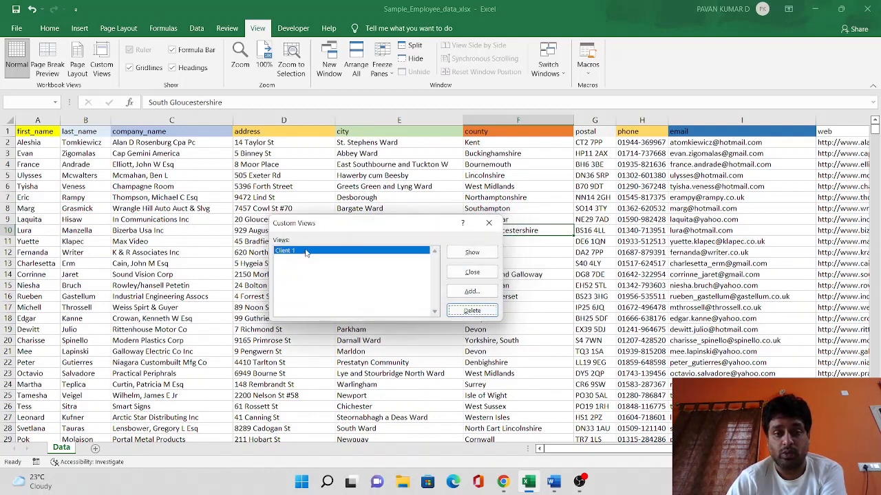
click(472, 311)
click(422, 271)
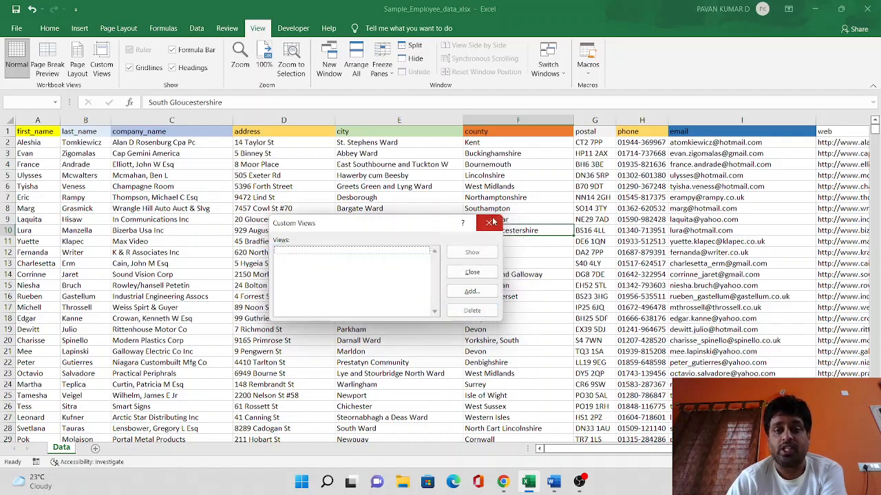
click(489, 222)
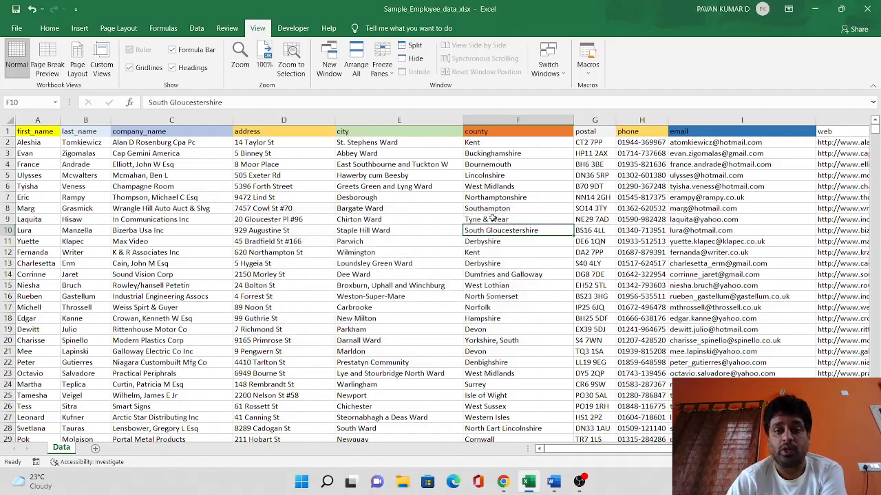
Check the custom views list for any remaining views and switch to the Word document about using custom view.
click(101, 69)
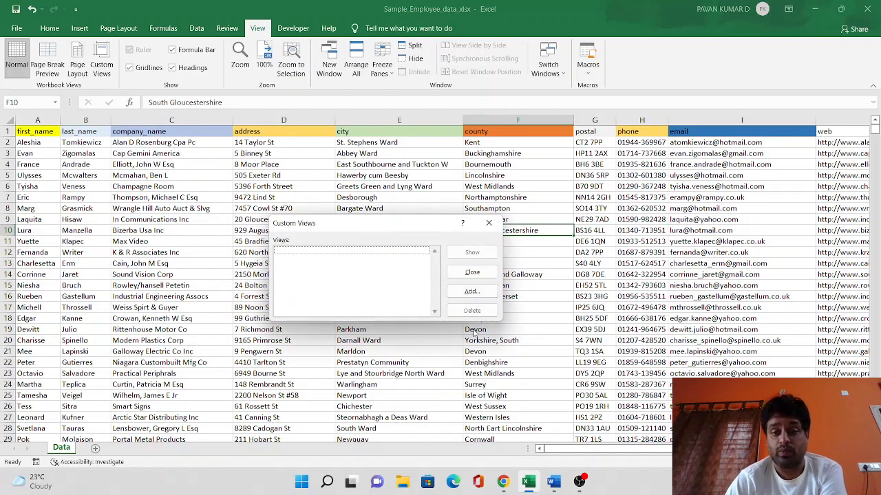
click(472, 273)
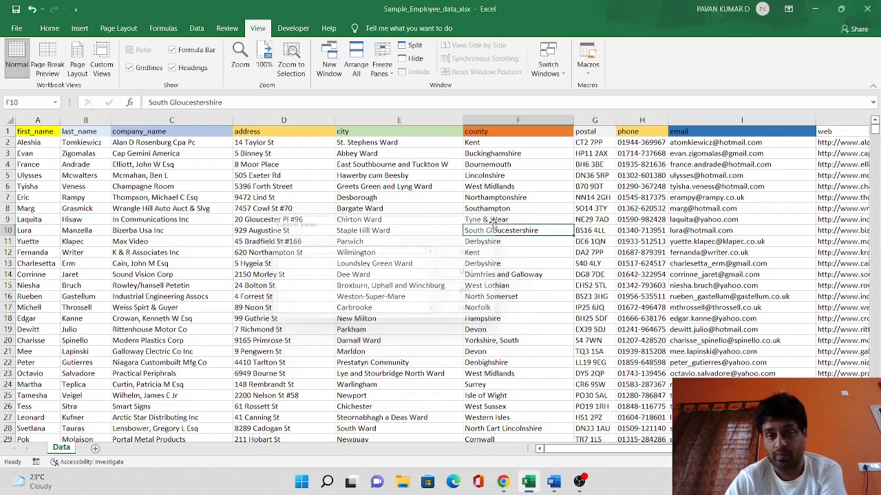
click(517, 309)
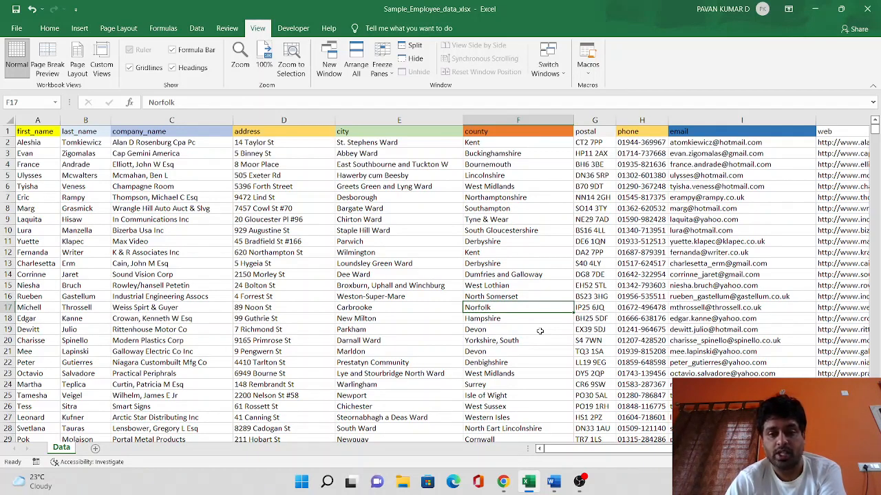
click(553, 481)
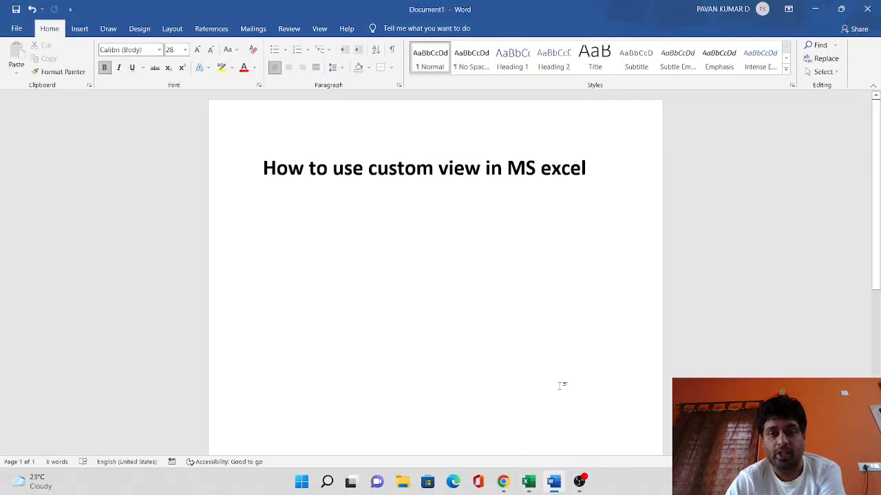